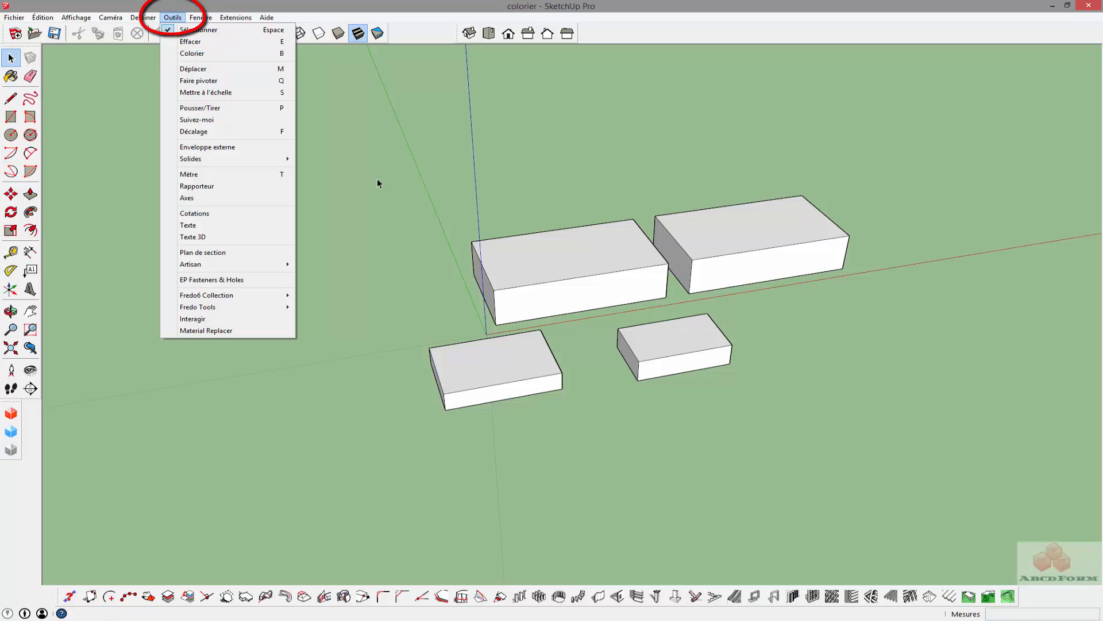
# - Activate the paint tool and bring up the Matières window with its contents expanded
pyautogui.click(399, 210)
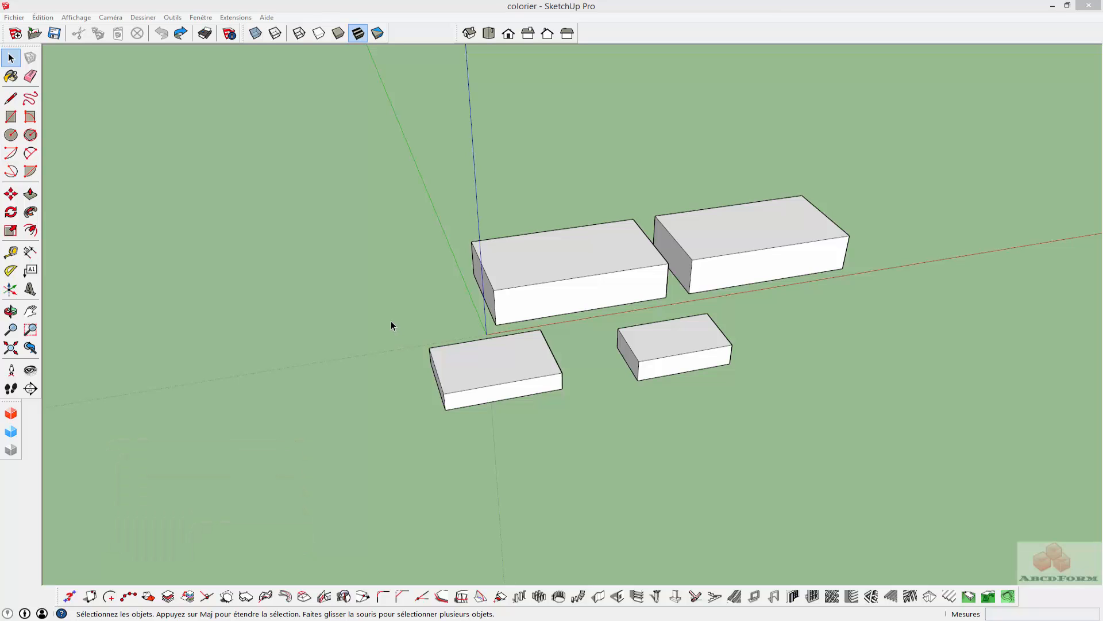
pyautogui.press('b')
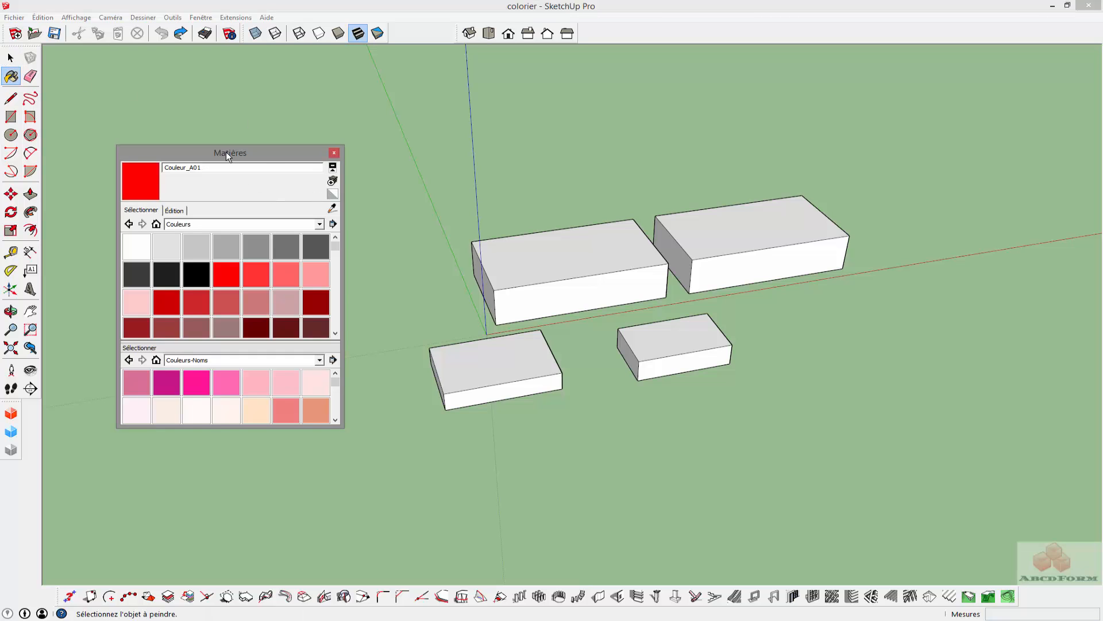
pyautogui.click(167, 154)
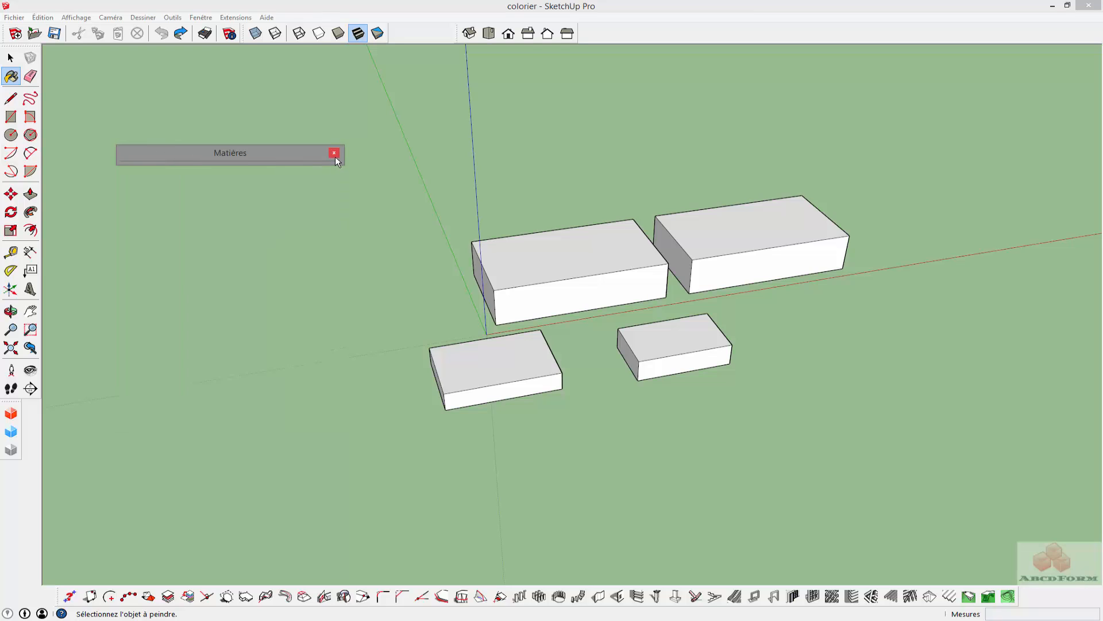
pyautogui.click(288, 153)
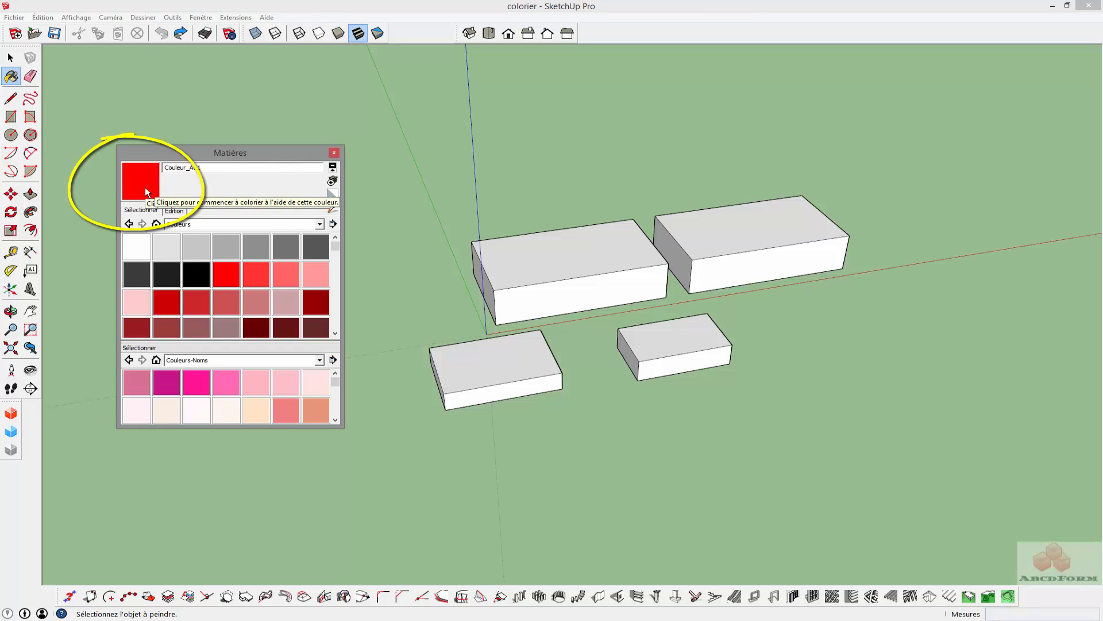
# - Look over the Couleurs swatches and the colour, texture and opacity editing options of Couleur_A01
pyautogui.moveTo(185, 167); pyautogui.dragTo(163, 168)
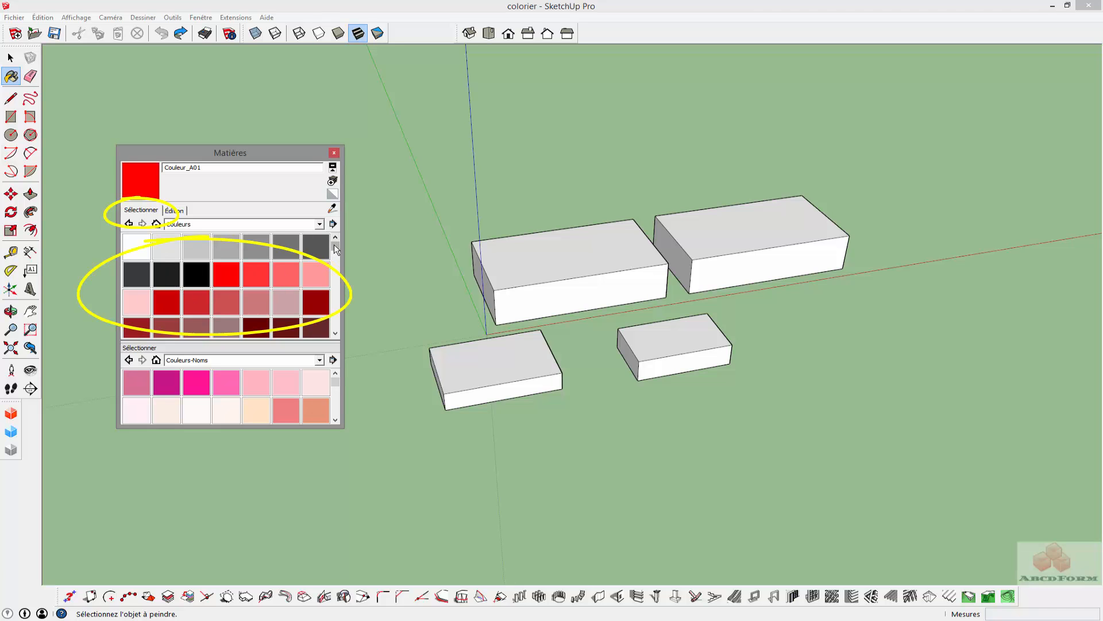
pyautogui.moveTo(333, 243)
pyautogui.mouseDown()
pyautogui.moveTo(342, 274)
pyautogui.moveTo(337, 236)
pyautogui.mouseUp()
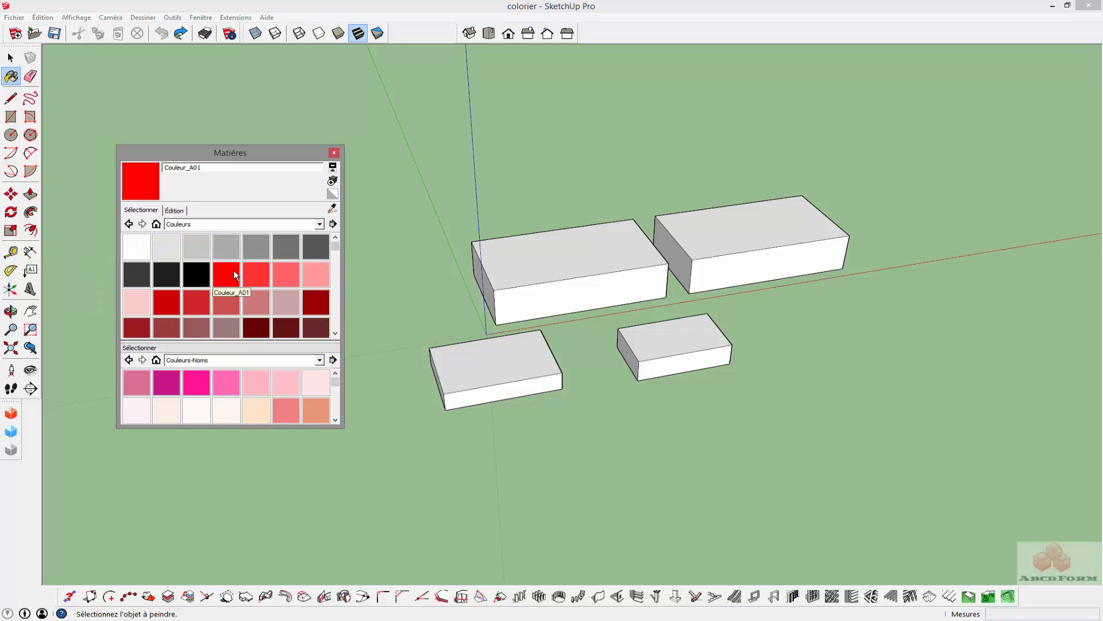
pyautogui.click(175, 211)
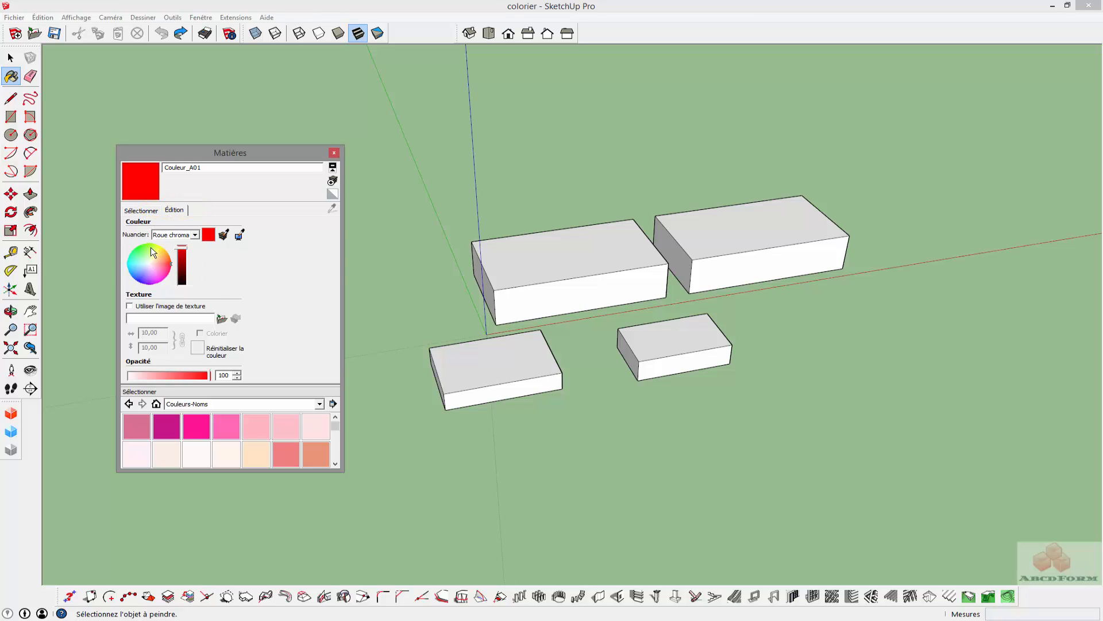
pyautogui.click(137, 211)
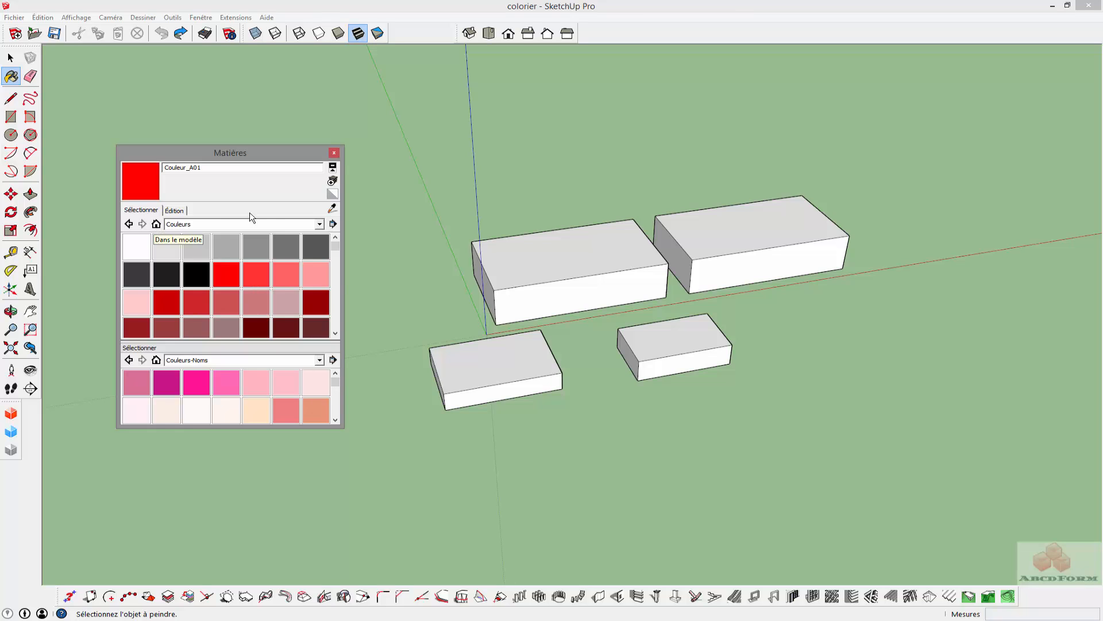
# - Browse the Métal collection, return to Couleurs and review the collection management and thumbnail size options
pyautogui.click(320, 226)
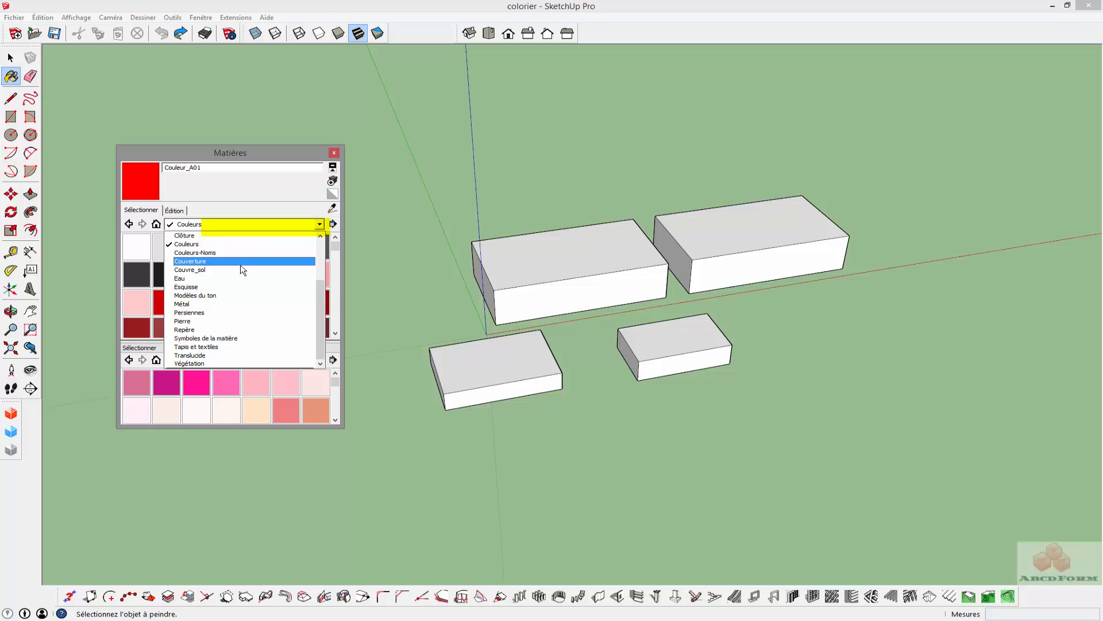
pyautogui.click(198, 305)
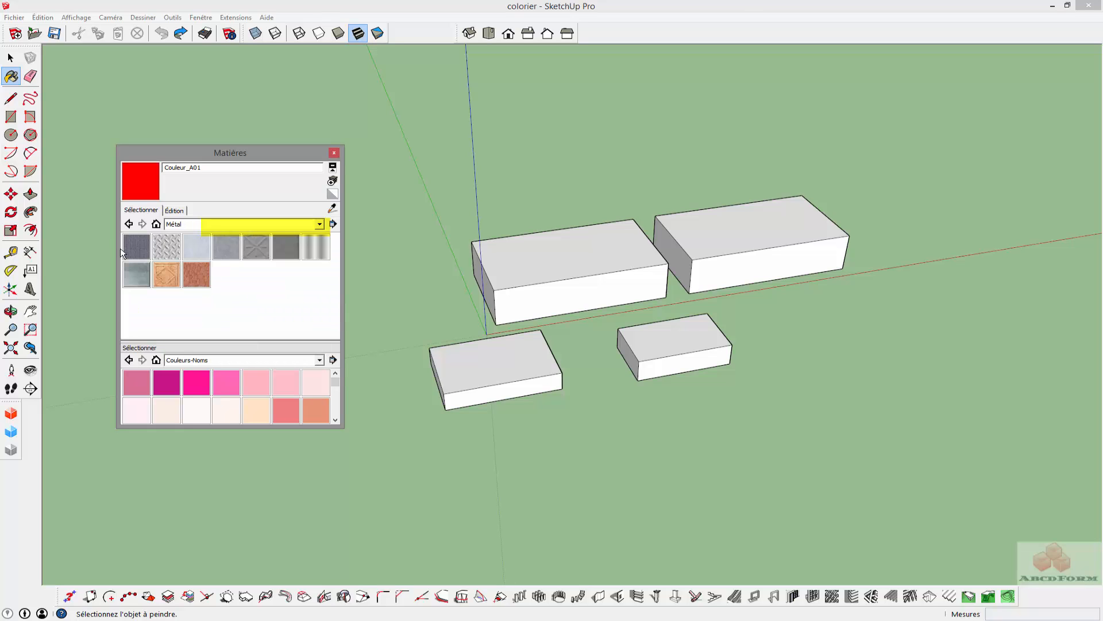
pyautogui.click(319, 225)
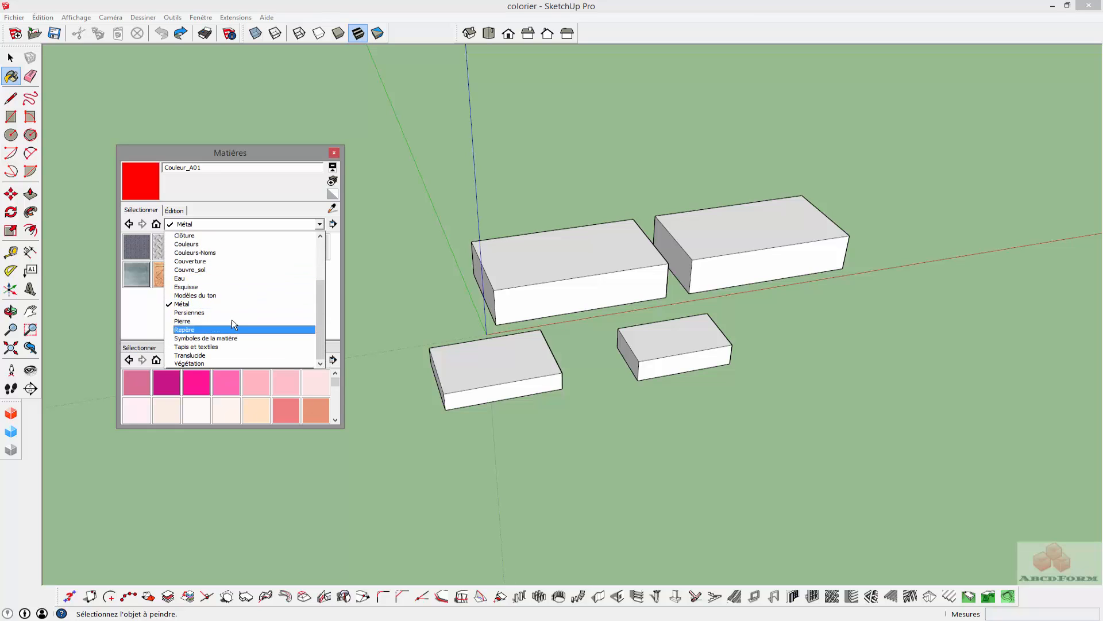
pyautogui.click(209, 246)
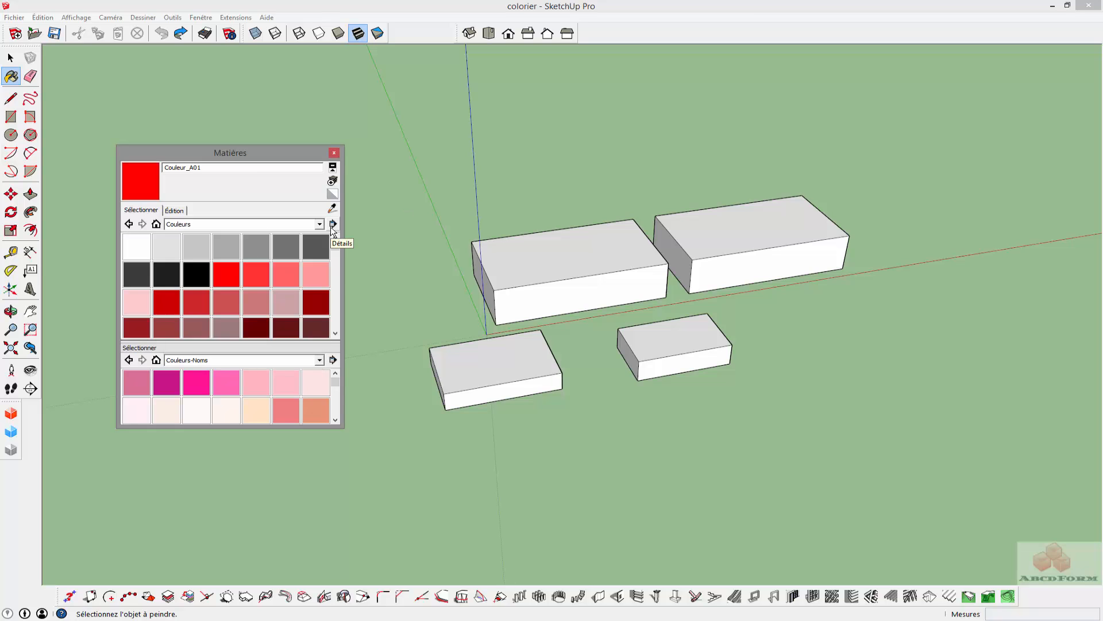
pyautogui.click(332, 226)
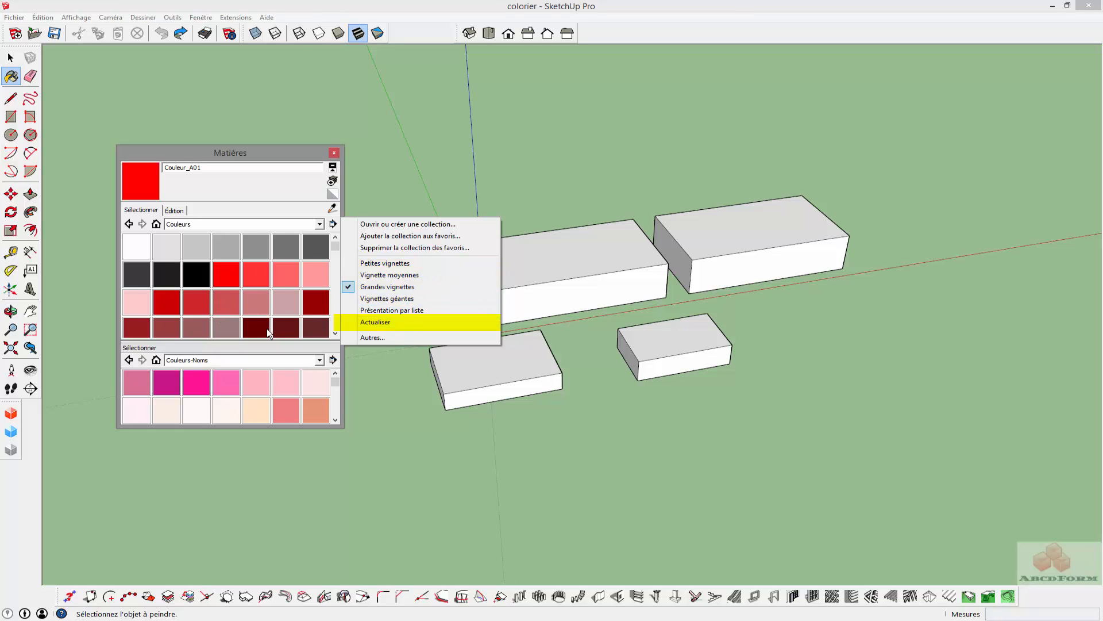
pyautogui.click(391, 338)
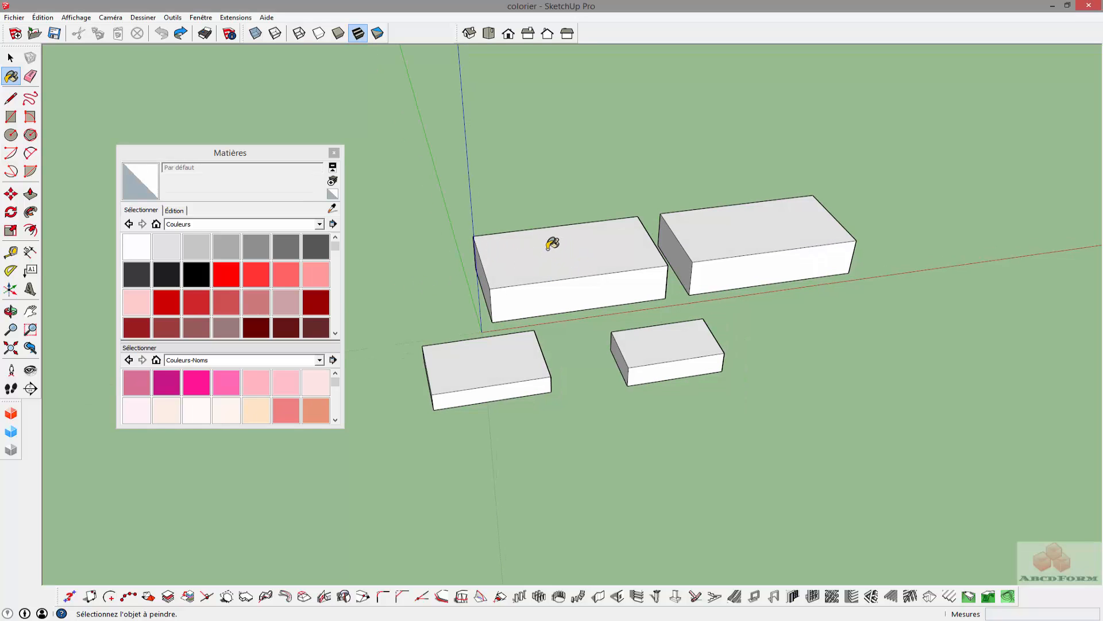
# - Paint the left rear box with Couleur_A01, starting with its top face and extending to all its connected faces
pyautogui.click(226, 273)
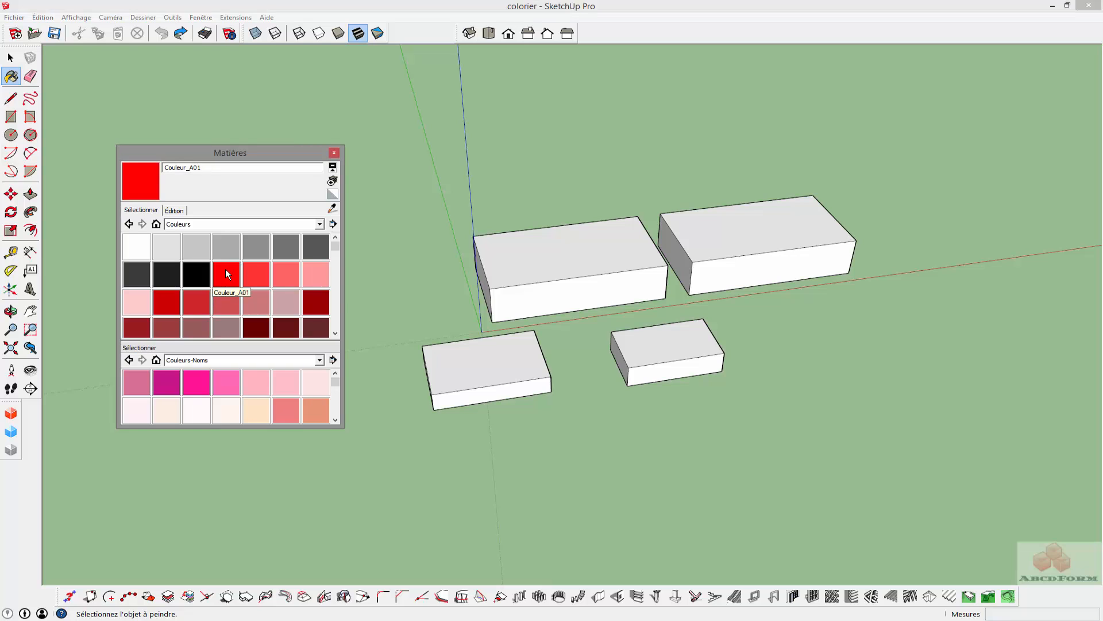
pyautogui.click(526, 261)
pyautogui.moveTo(467, 267)
pyautogui.mouseDown(button='middle')
pyautogui.moveTo(504, 272)
pyautogui.moveTo(650, 150)
pyautogui.moveTo(546, 253)
pyautogui.moveTo(505, 266)
pyautogui.mouseUp(button='middle')
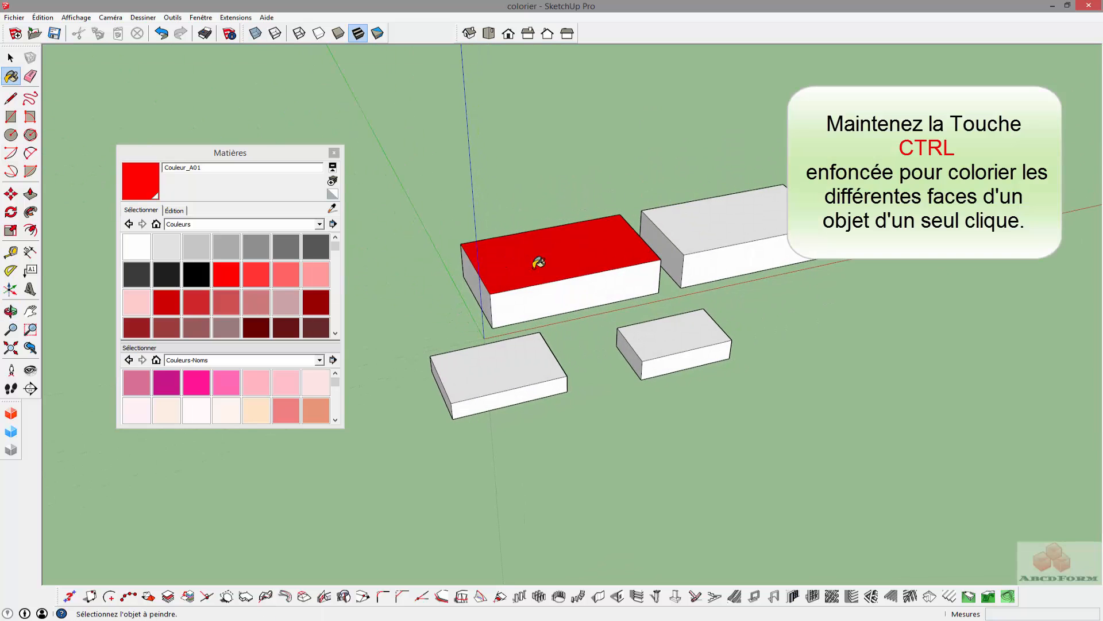
pyautogui.keyDown('ctrl'); pyautogui.click(562, 283); pyautogui.keyUp('ctrl')
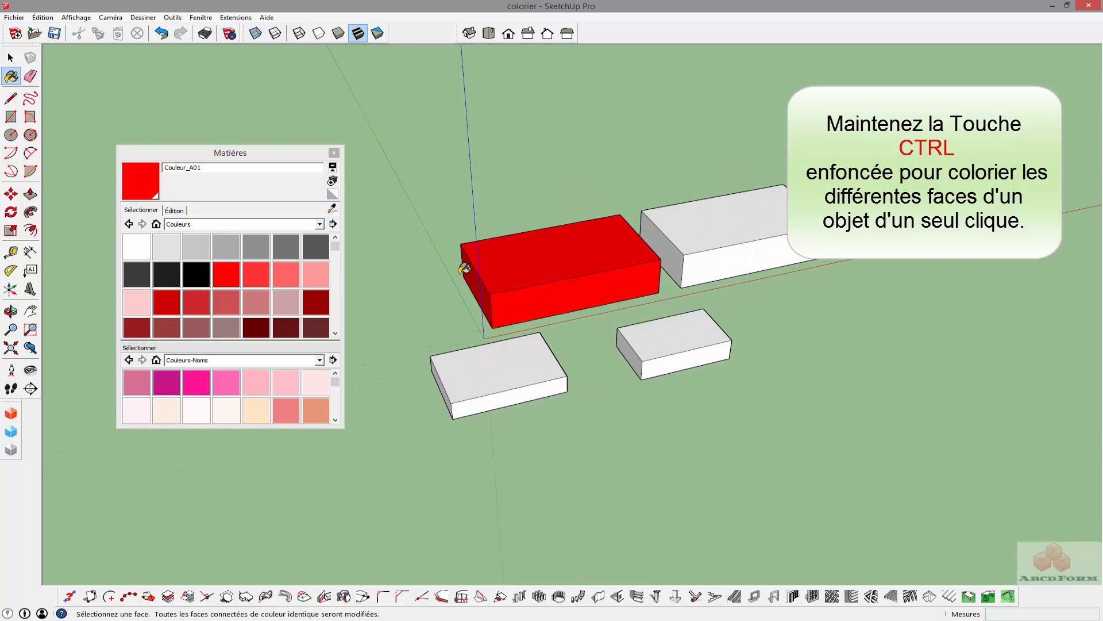
pyautogui.moveTo(464, 269)
pyautogui.mouseDown(button='middle')
pyautogui.moveTo(552, 86)
pyautogui.moveTo(490, 264)
pyautogui.moveTo(879, 61)
pyautogui.moveTo(483, 226)
pyautogui.moveTo(450, 184)
pyautogui.moveTo(452, 230)
pyautogui.mouseUp(button='middle')
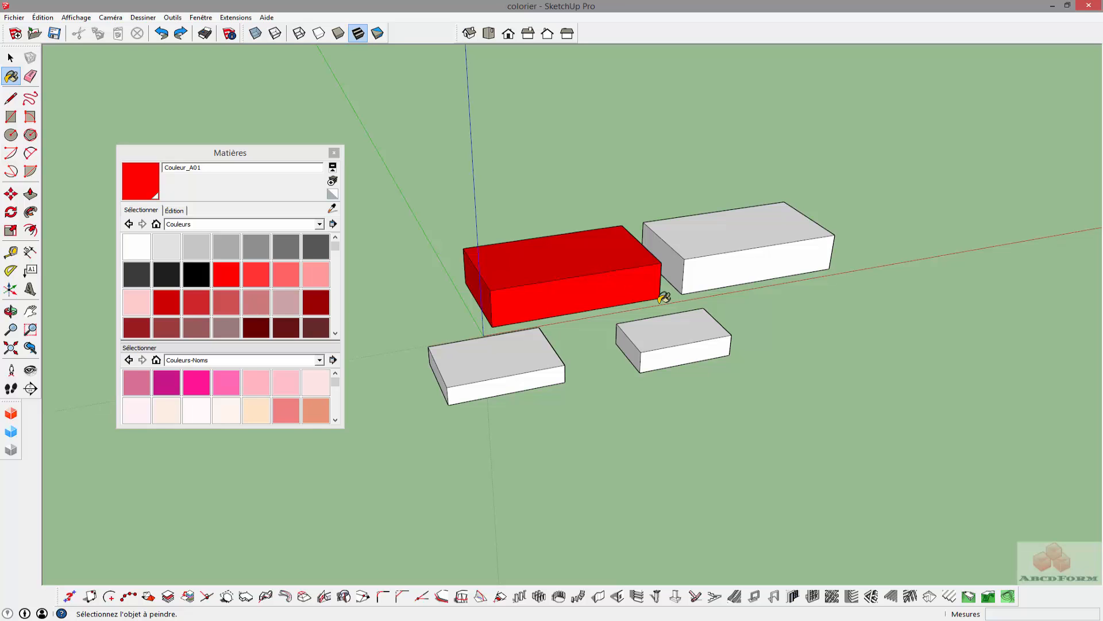
# - Apply Couleur_A01 to all remaining unpainted faces in the model at once, starting from the right rear box
pyautogui.press('shift')
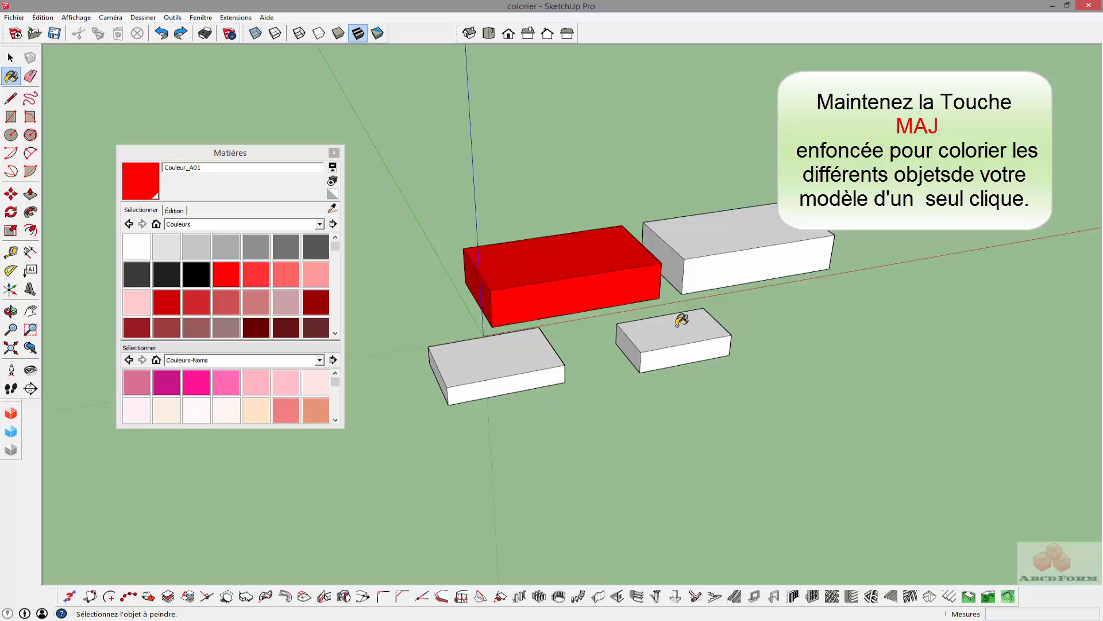
pyautogui.press('shift')
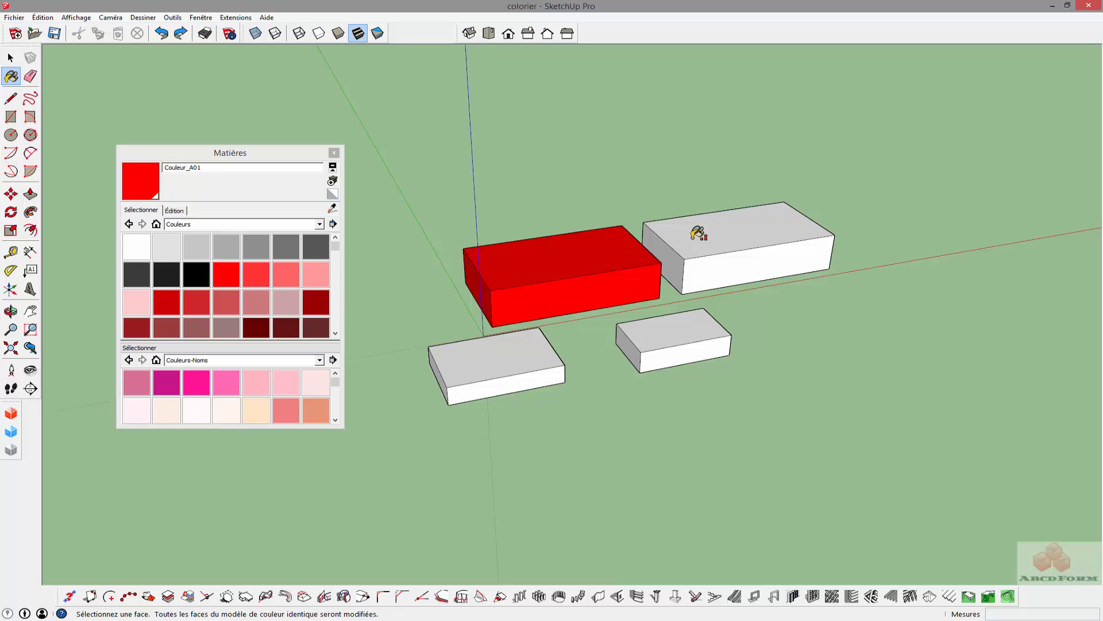
pyautogui.keyDown('shift'); pyautogui.click(698, 232); pyautogui.keyUp('shift')
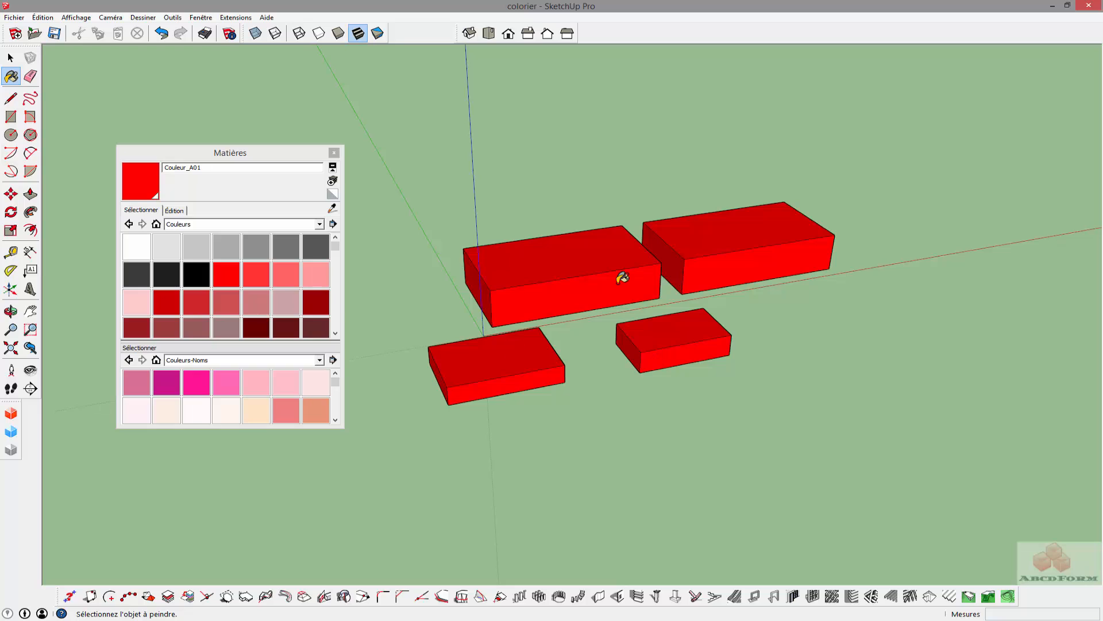
# - Replace the red on every box in the model with 0003_RoseProfond from the Couleurs-Noms collection
pyautogui.hotkey('ctrl', 'z')
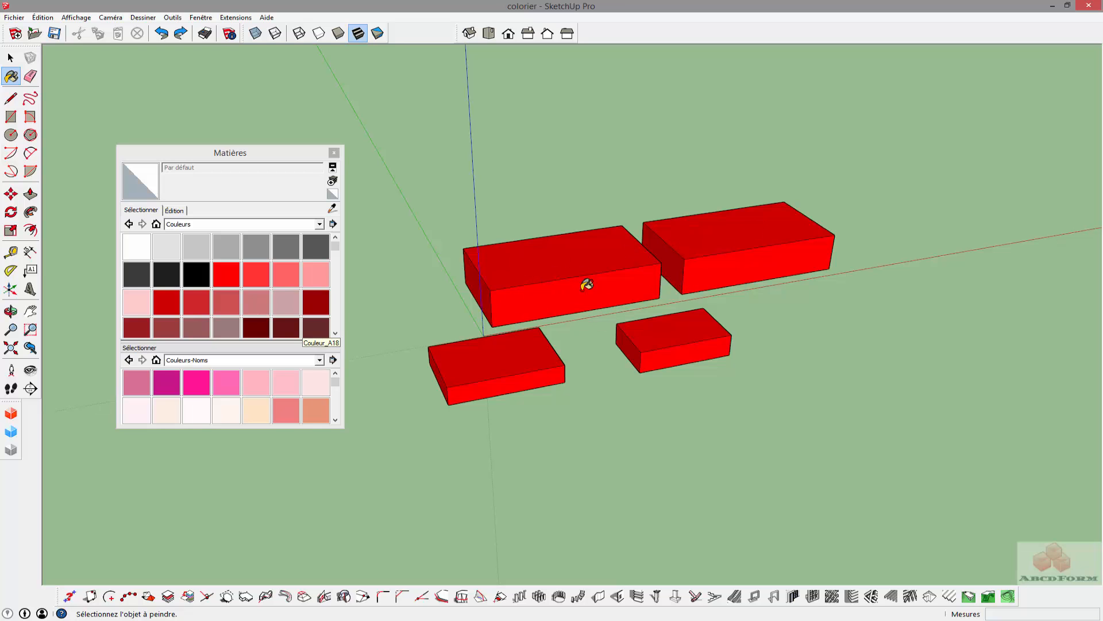
pyautogui.click(204, 387)
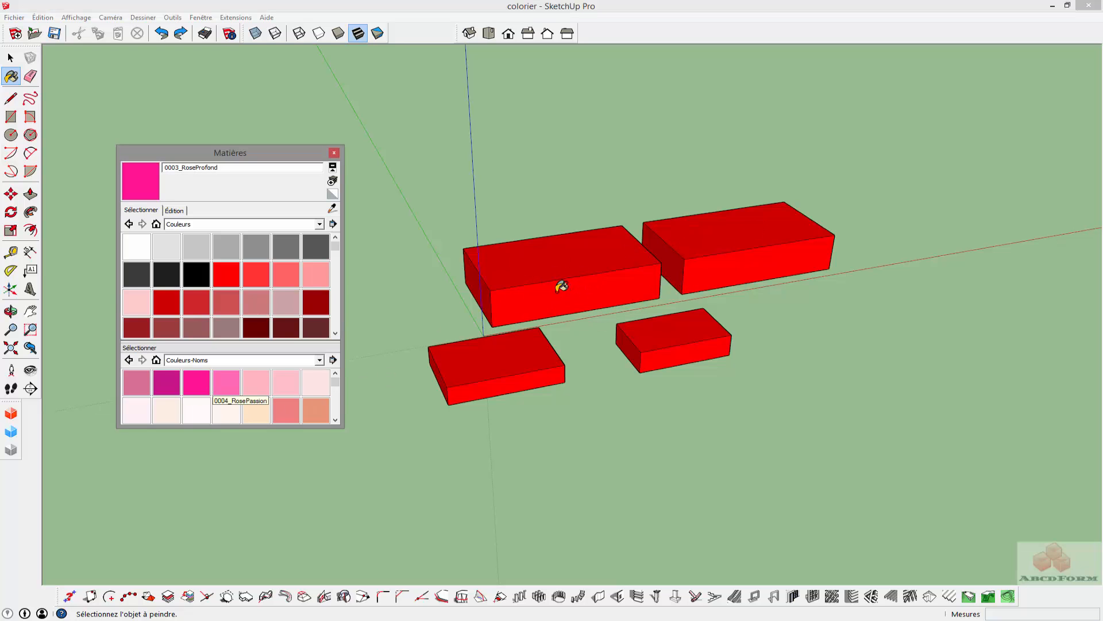
pyautogui.click(556, 266)
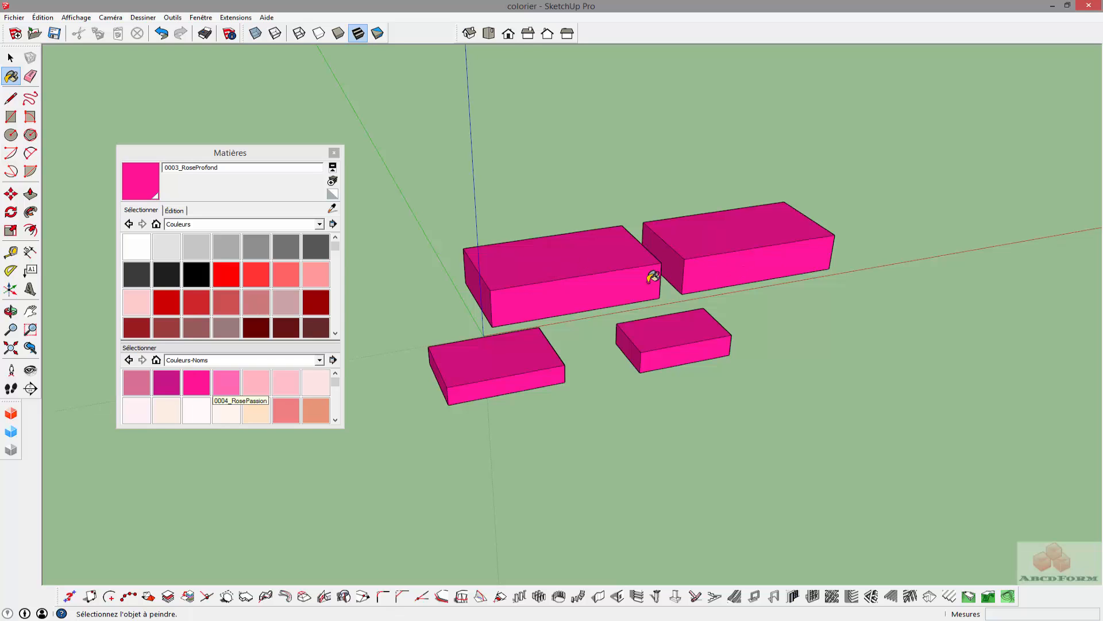
# - Paint both rear boxes entirely with 0056_Jaune, covering the left one's top face first and its connected pink faces last
pyautogui.click(336, 393)
pyautogui.click(316, 379)
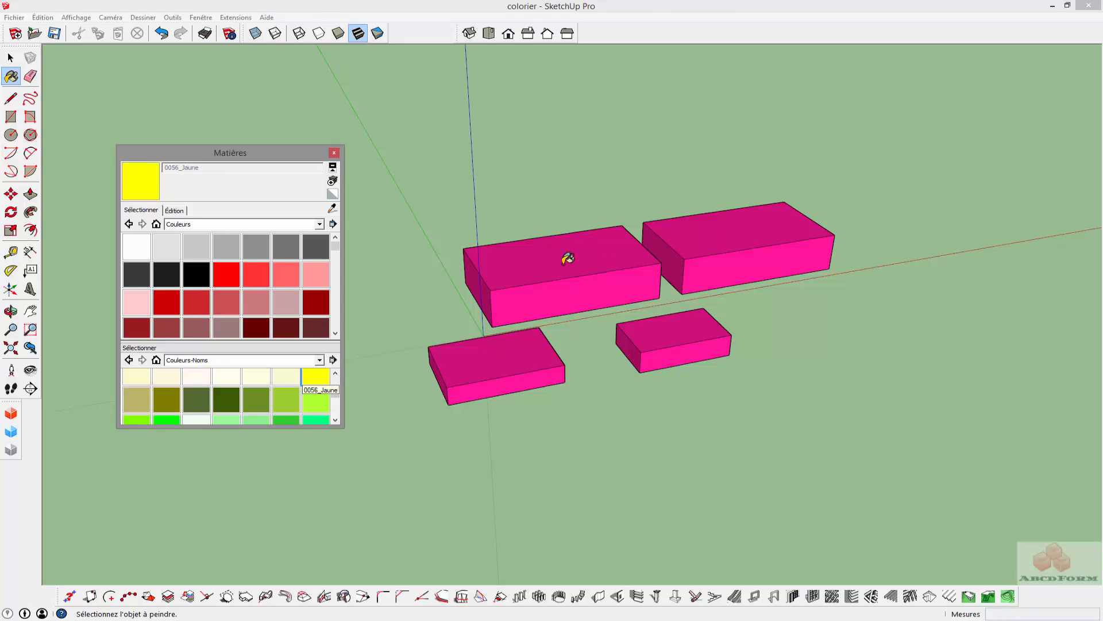
pyautogui.click(568, 258)
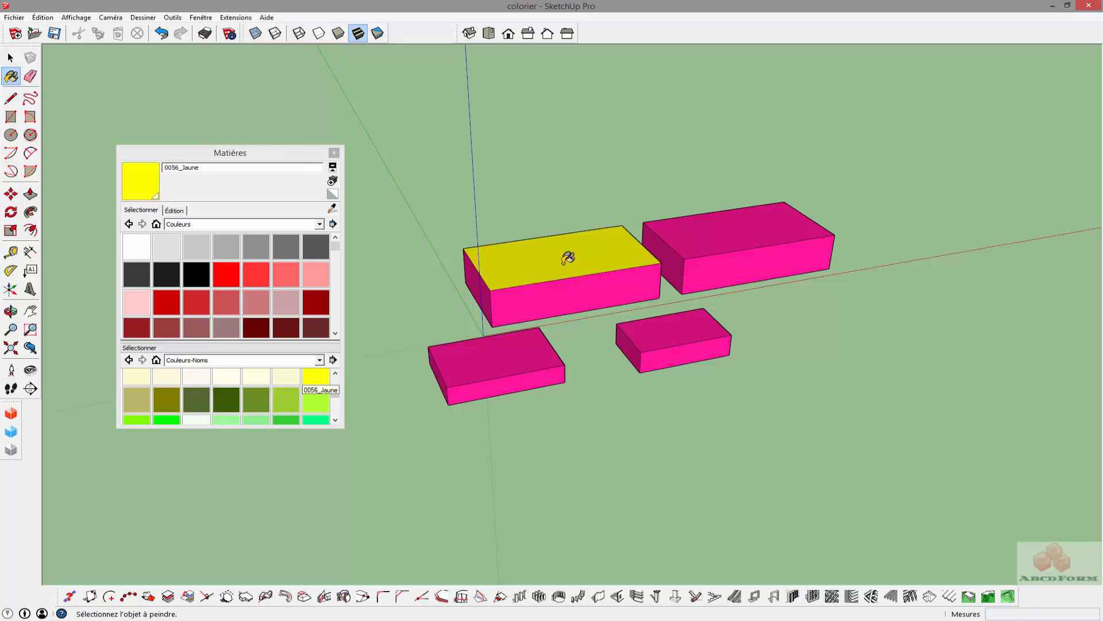
pyautogui.click(690, 234)
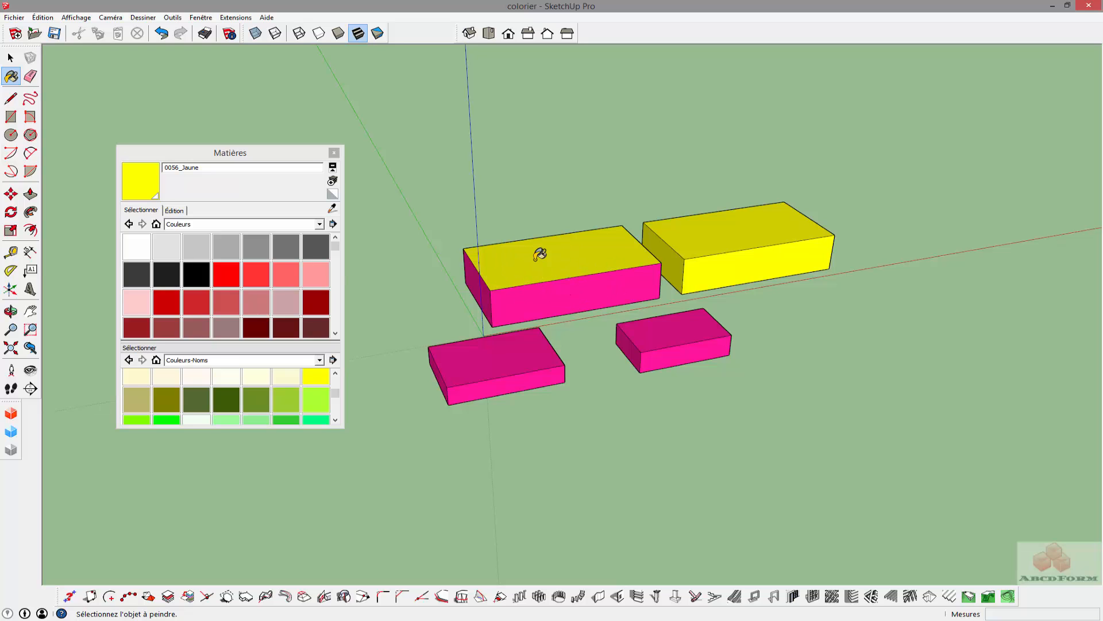
pyautogui.press('ctrl')
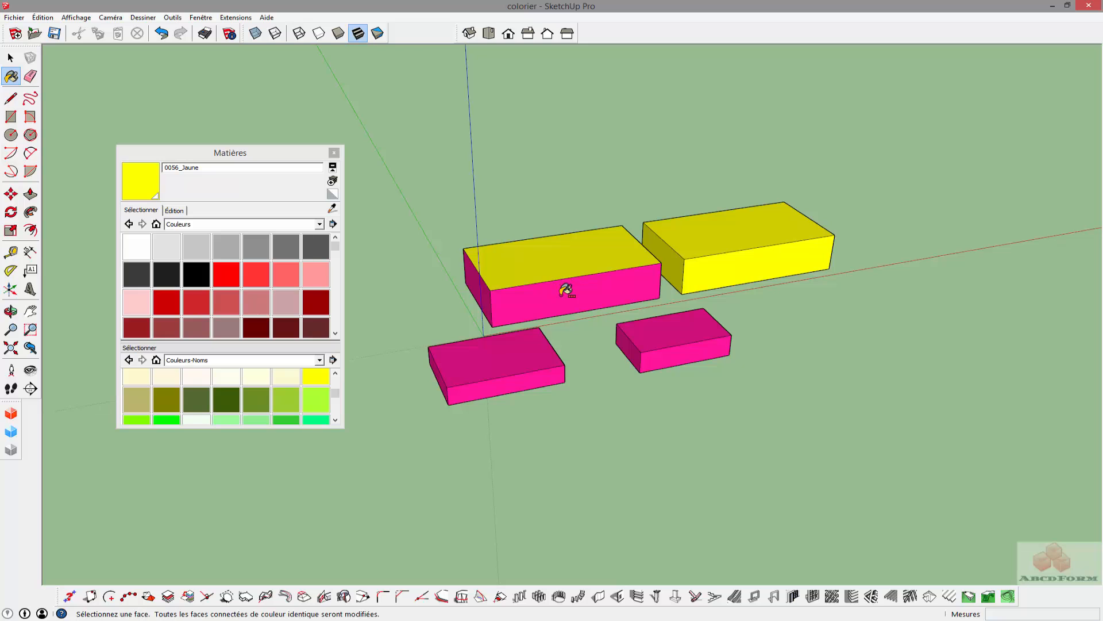
pyautogui.keyDown('ctrl'); pyautogui.click(565, 292); pyautogui.keyUp('ctrl')
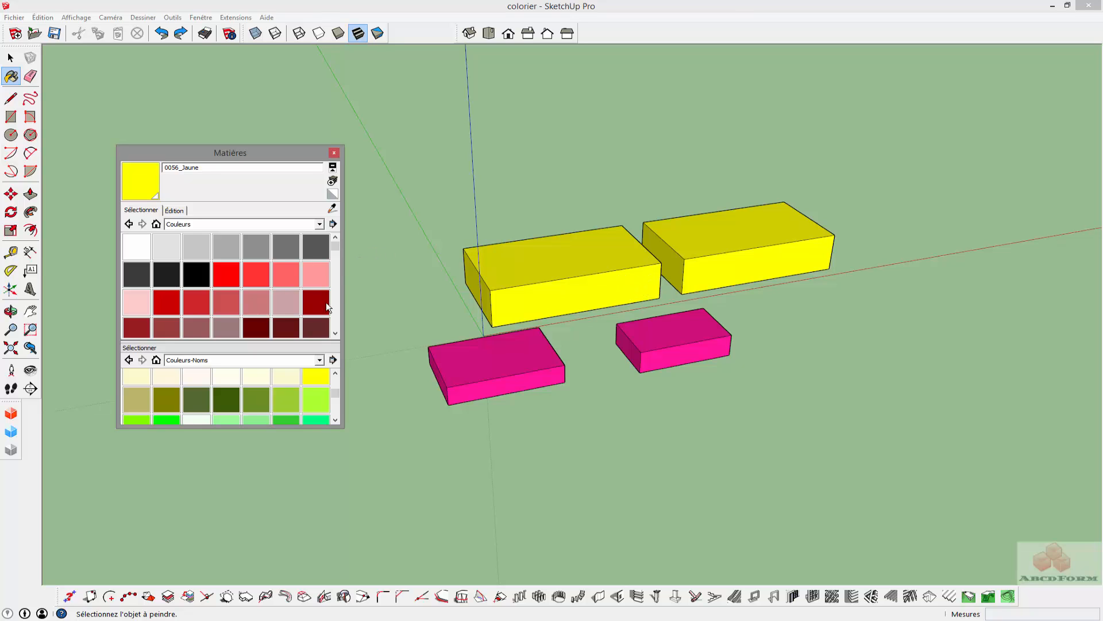
# - Replace the yellow on all matching faces in the model with 0063_VertJaune
pyautogui.click(317, 399)
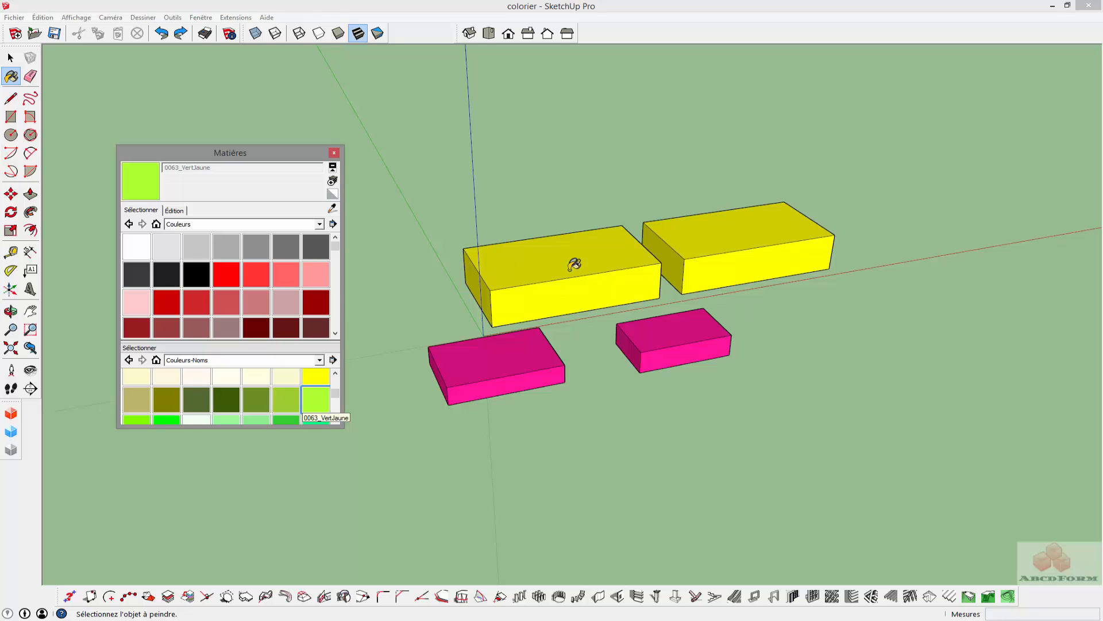
pyautogui.keyDown('shift'); pyautogui.click(601, 261); pyautogui.keyUp('shift')
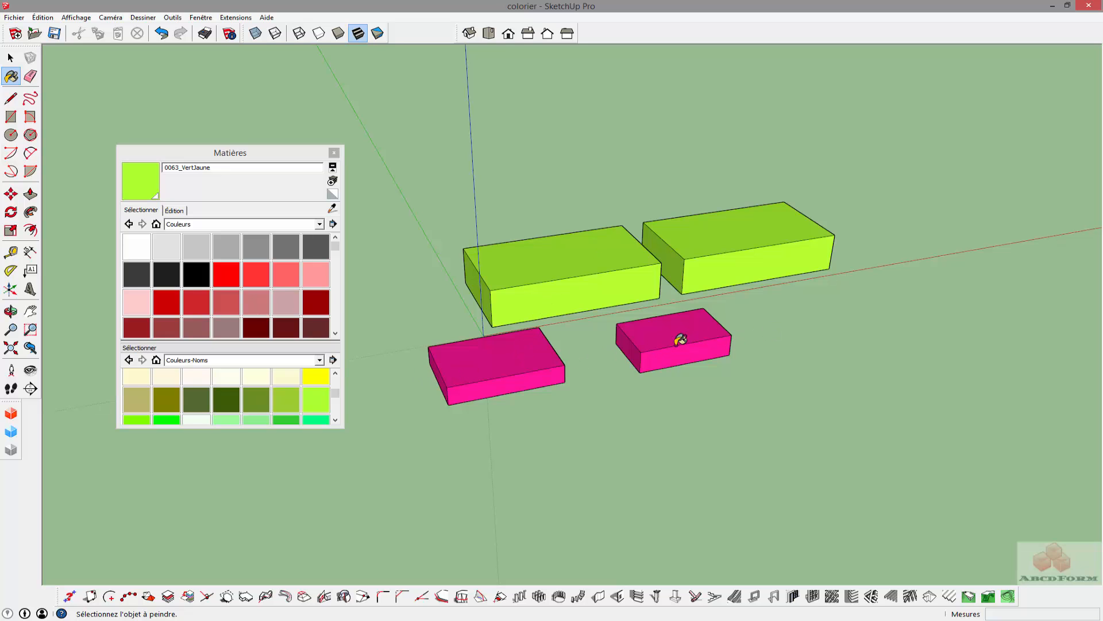
pyautogui.hotkey('ctrl', 'z')
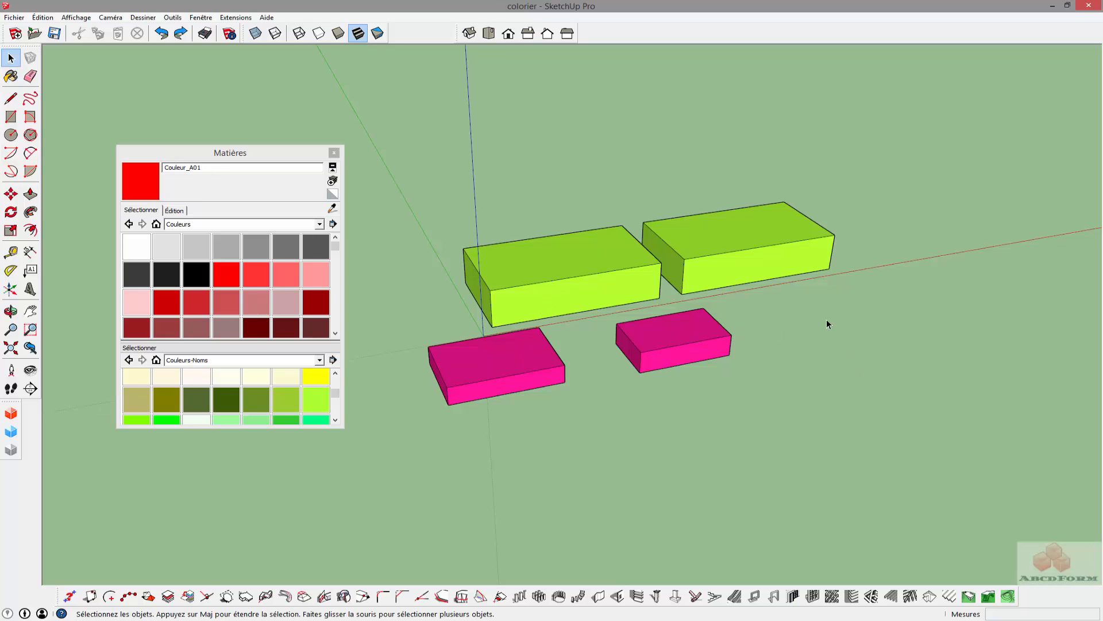
# - Edit the right rear box's group, paint only its top face with Couleur_A01, and leave the group
pyautogui.doubleClick(750, 260)
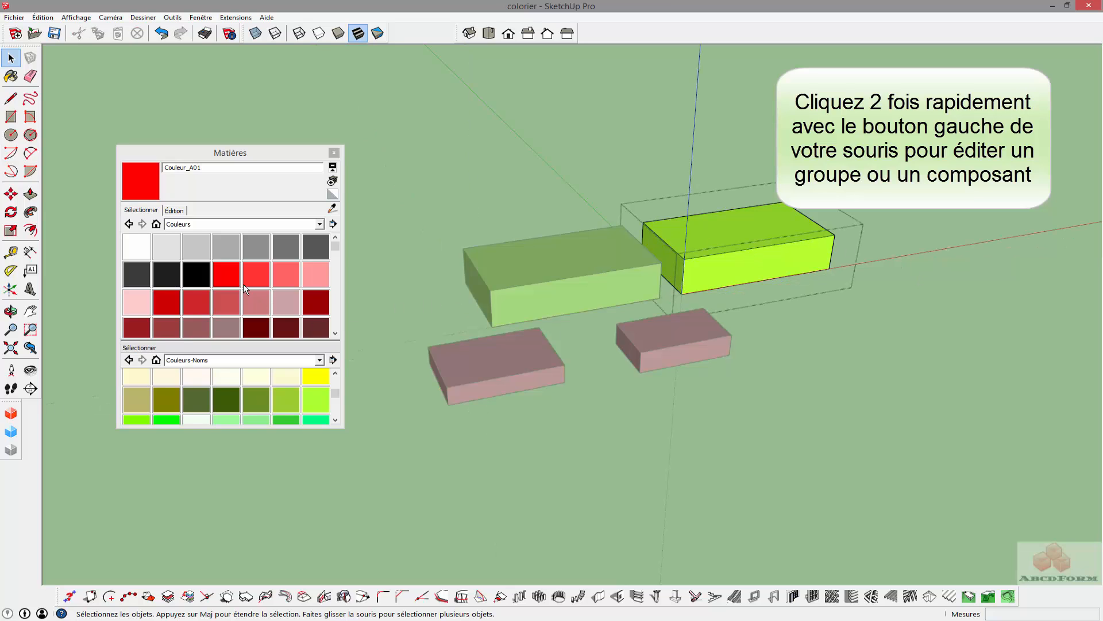
pyautogui.click(229, 275)
pyautogui.click(738, 227)
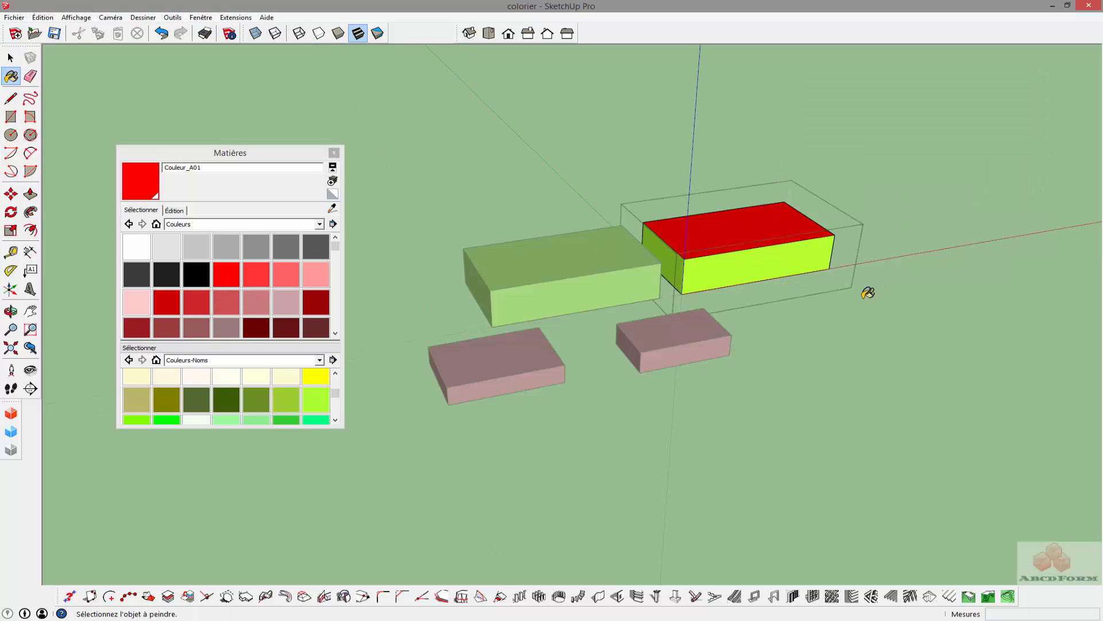
pyautogui.press('space')
pyautogui.click(830, 329)
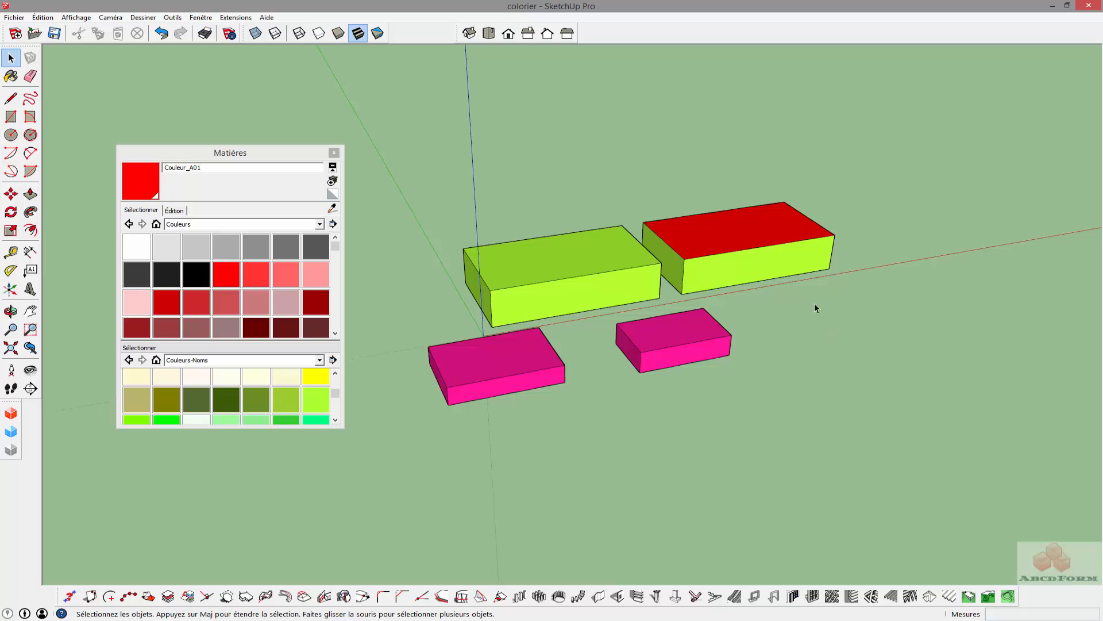
# - Paint the green faces of the right rear box with 0056_Jaune
pyautogui.moveTo(588, 196); pyautogui.dragTo(575, 205, button='middle')
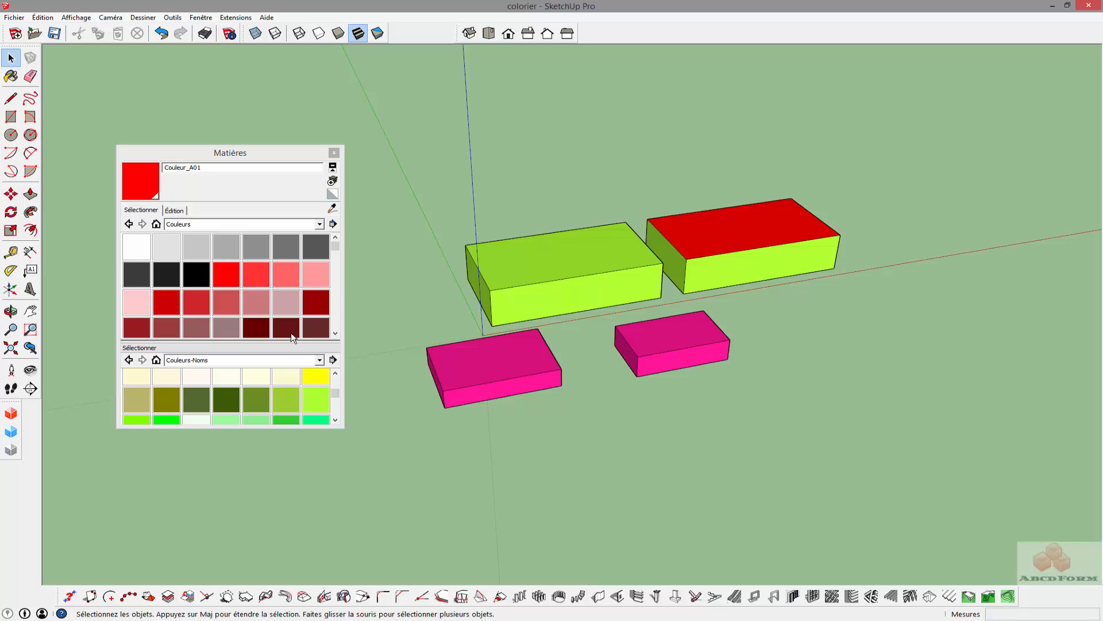
pyautogui.click(315, 376)
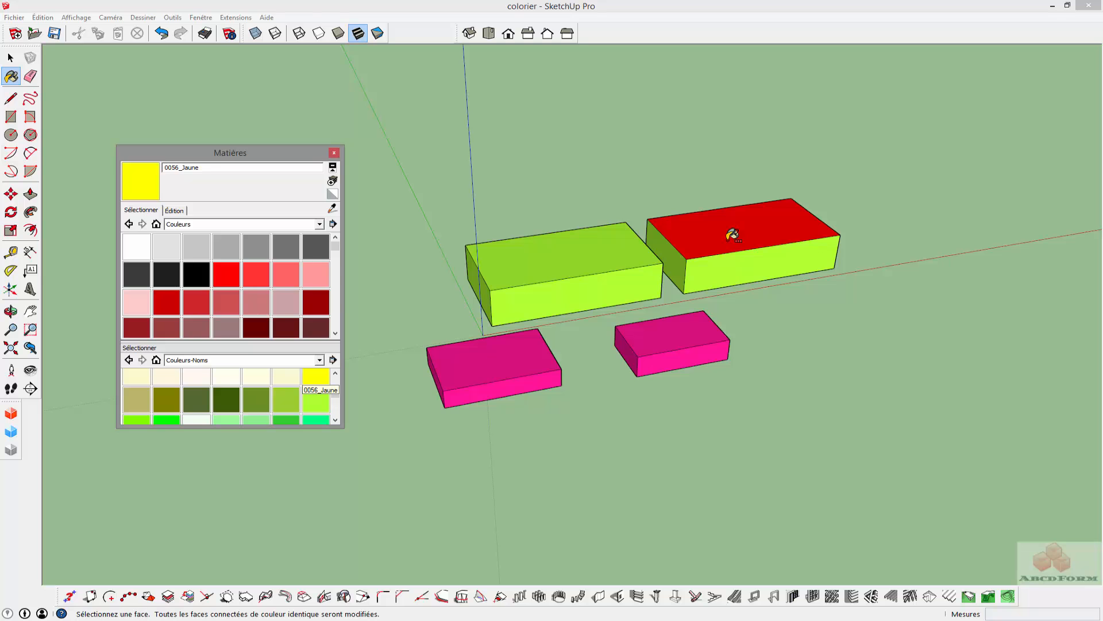
pyautogui.keyDown('ctrl'); pyautogui.click(734, 235); pyautogui.keyUp('ctrl')
pyautogui.moveTo(805, 279)
pyautogui.mouseDown(button='middle')
pyautogui.moveTo(784, 244)
pyautogui.moveTo(746, 94)
pyautogui.moveTo(783, 281)
pyautogui.mouseUp(button='middle')
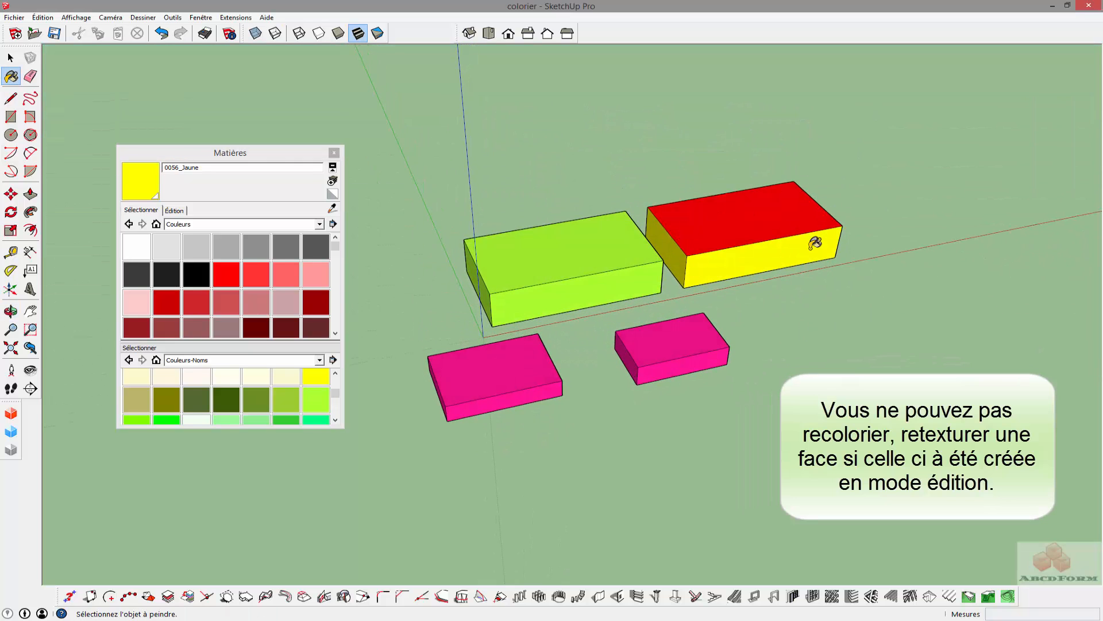
pyautogui.hotkey('ctrl', 'z')
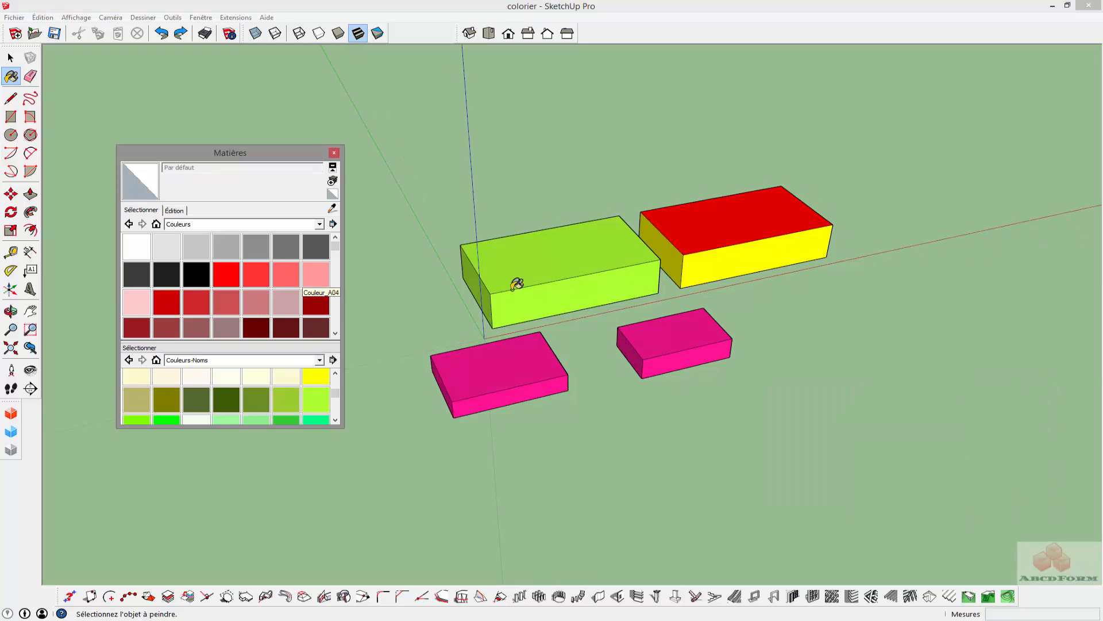
# - Cover the left rear box with Métal_plafond_laiton from the Métal collection, starting with its top face and finishing with its connected green faces
pyautogui.click(318, 225)
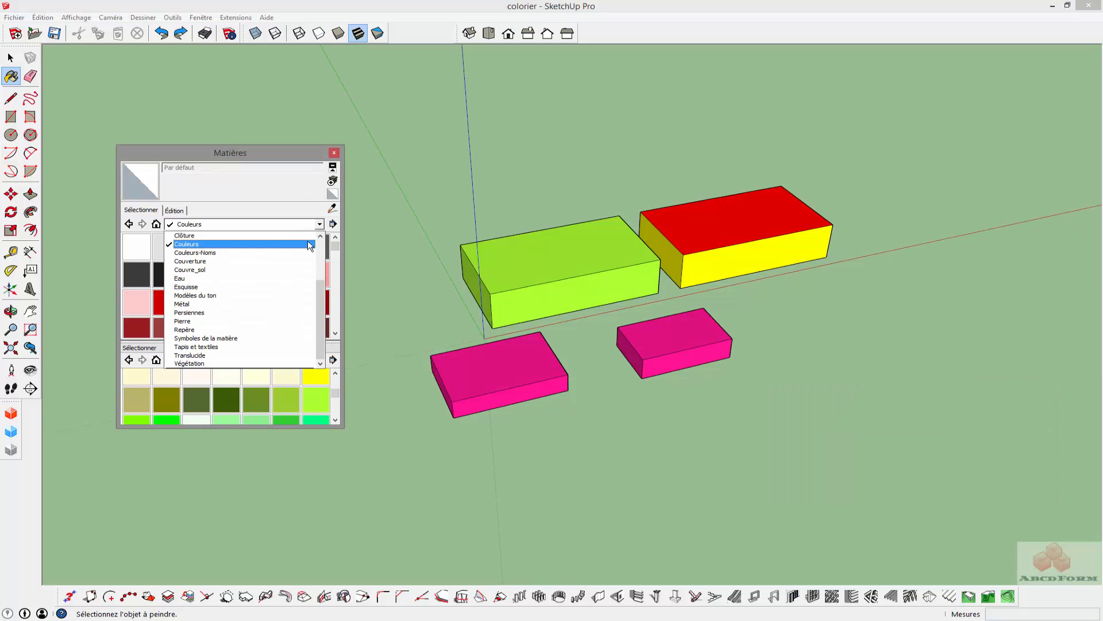
pyautogui.click(251, 304)
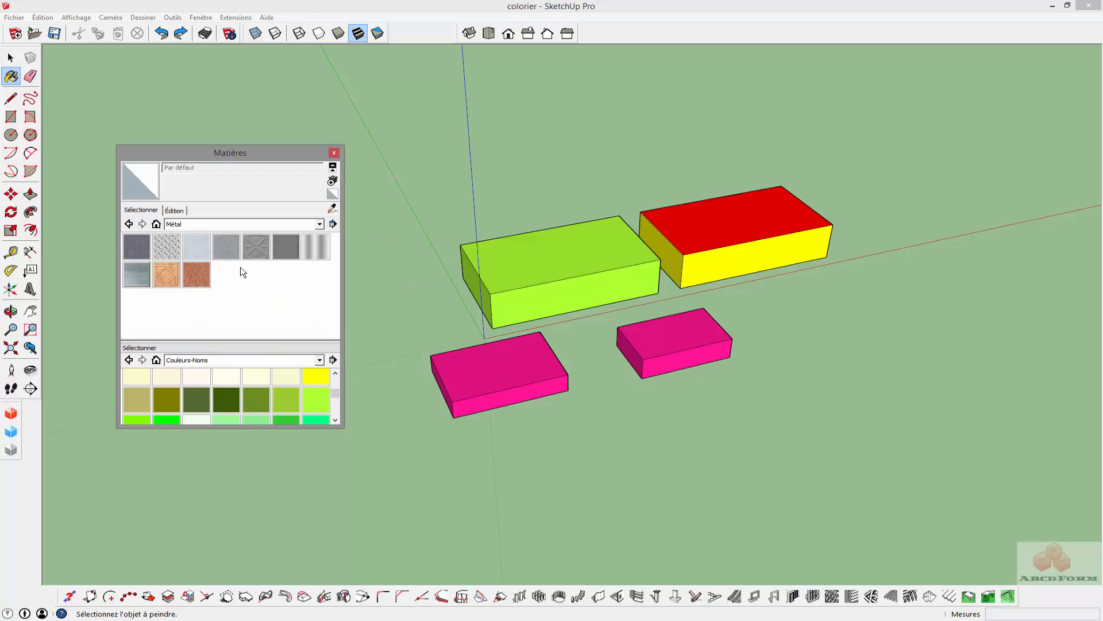
pyautogui.click(160, 276)
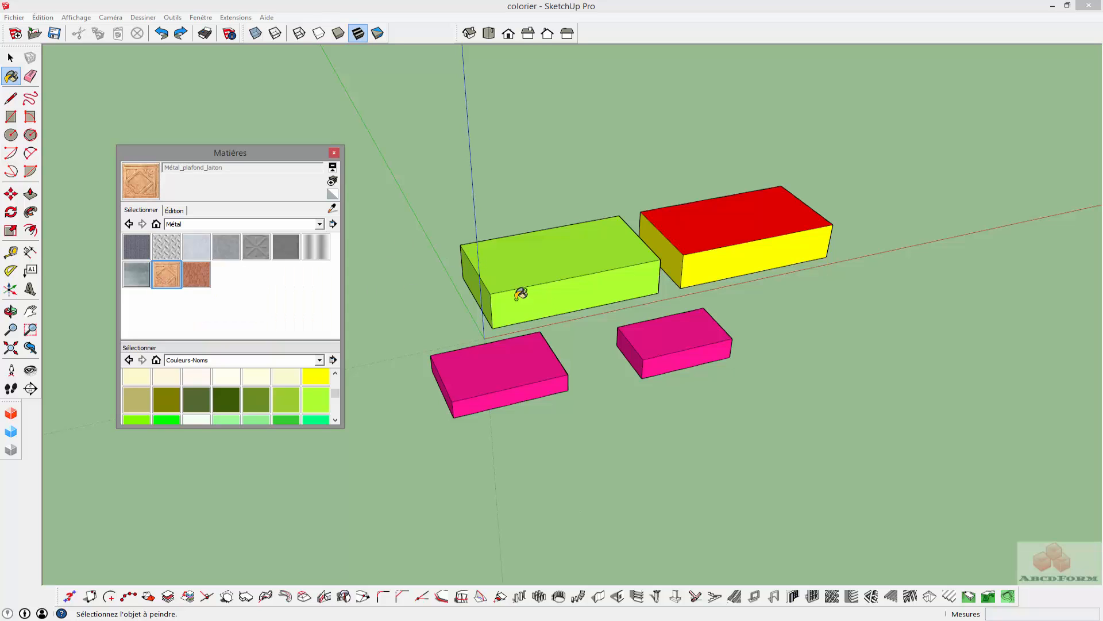
pyautogui.click(540, 268)
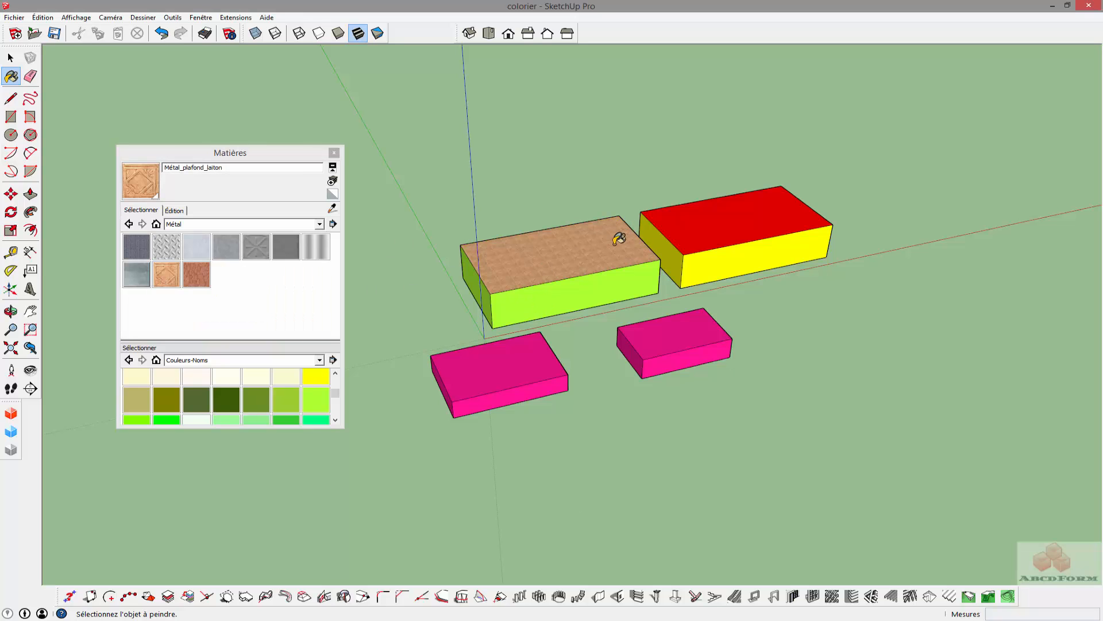
pyautogui.keyDown('ctrl'); pyautogui.click(589, 284); pyautogui.keyUp('ctrl')
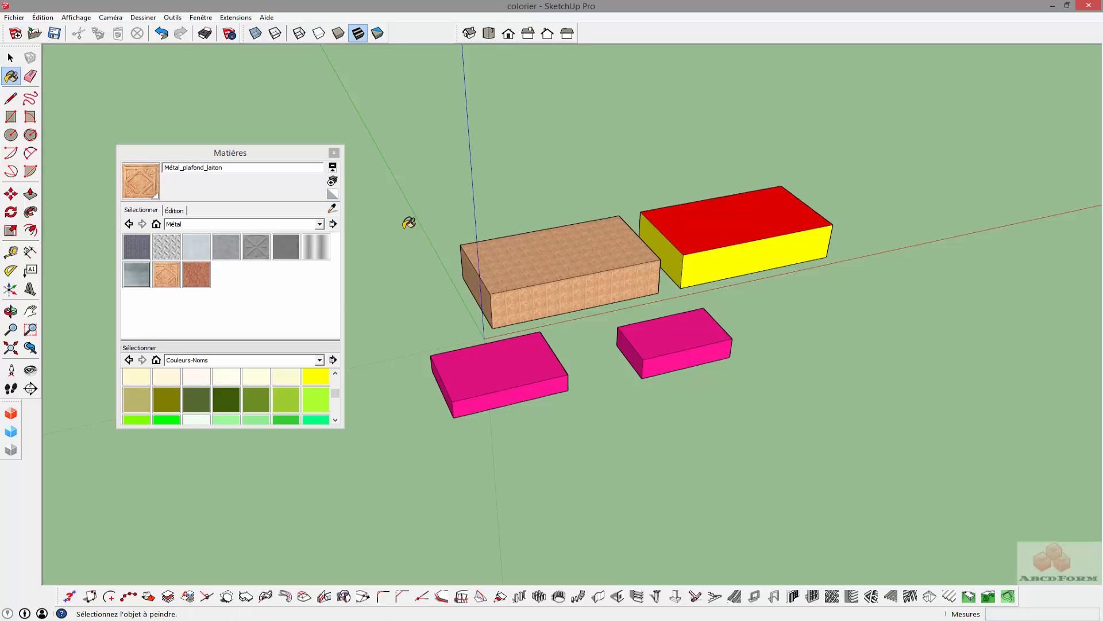
# - Sample the pink of the left front box, sample the brass texture of the left rear box, and paint the left front box's top face
pyautogui.click(333, 210)
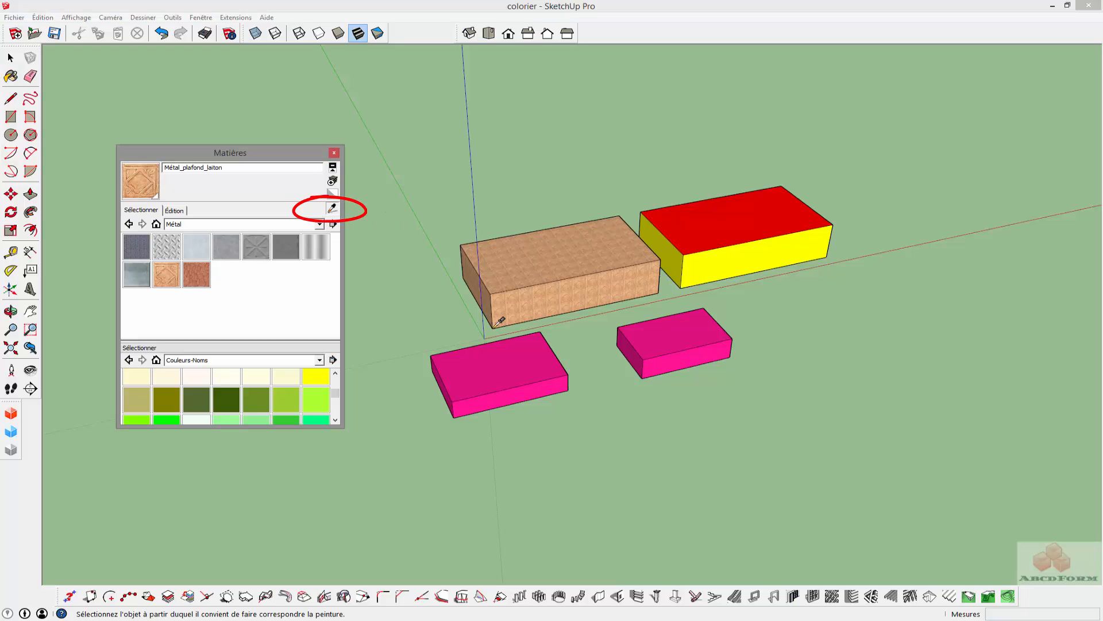
pyautogui.click(500, 370)
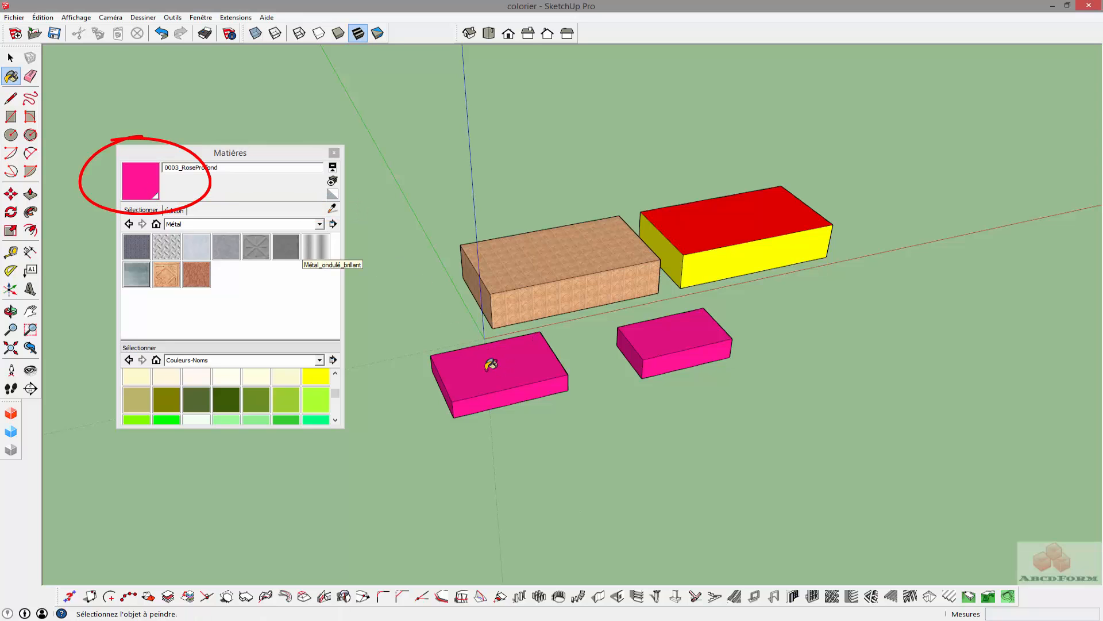
pyautogui.click(333, 208)
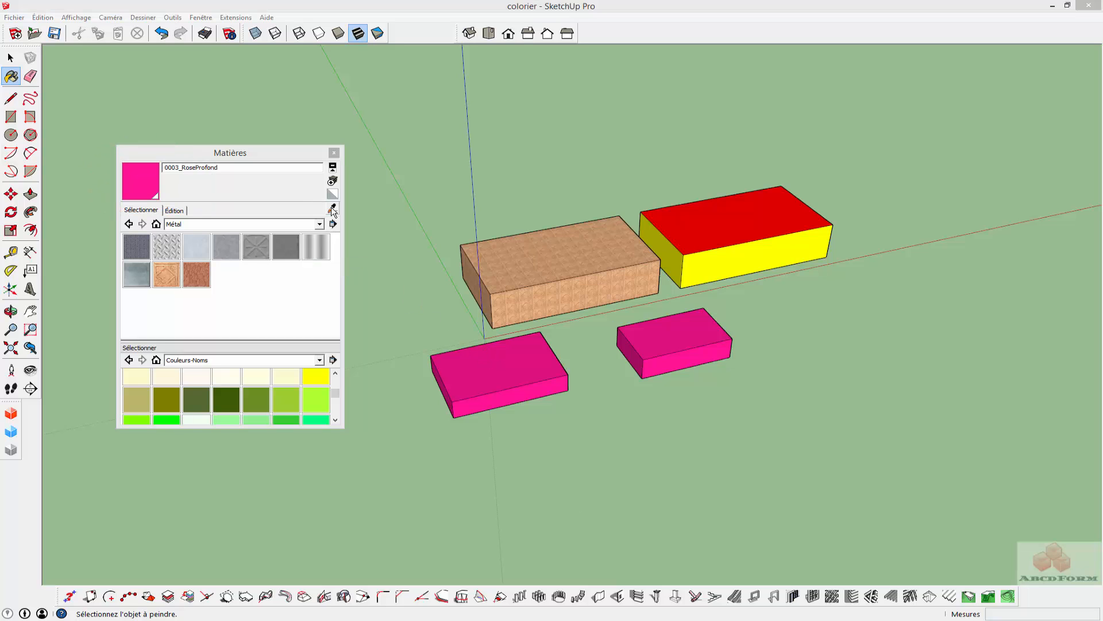
pyautogui.click(582, 258)
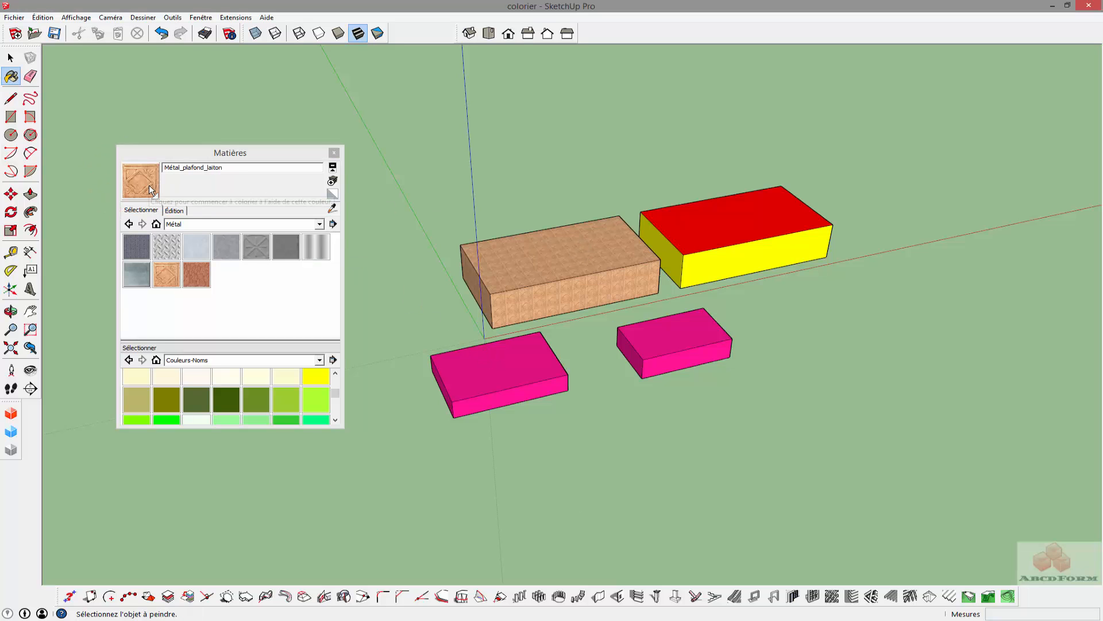
pyautogui.click(519, 365)
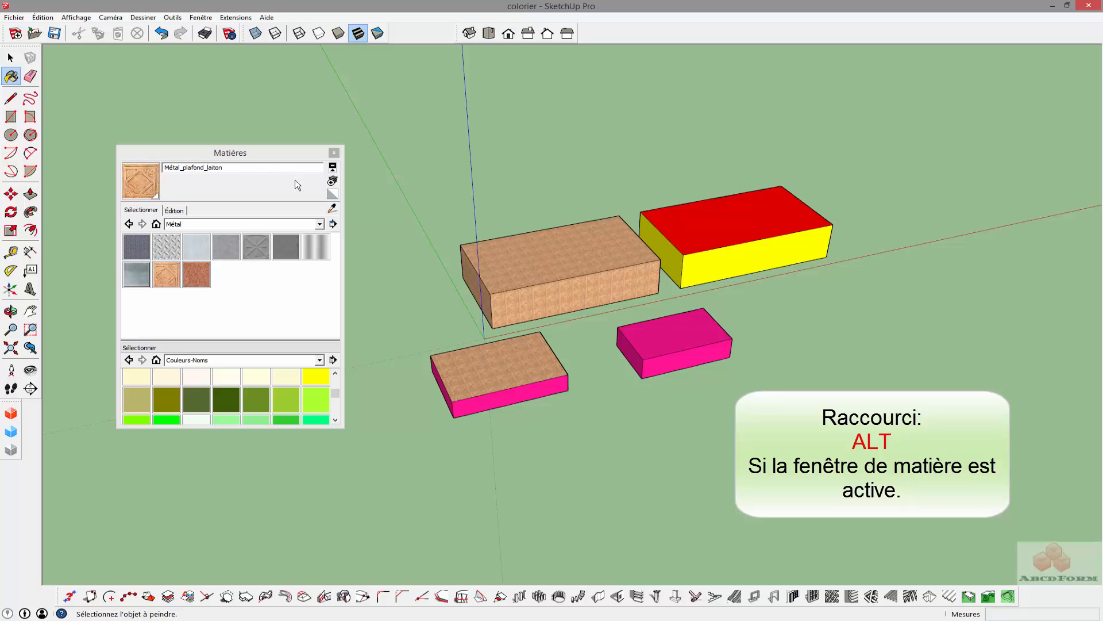
pyautogui.press('alt')
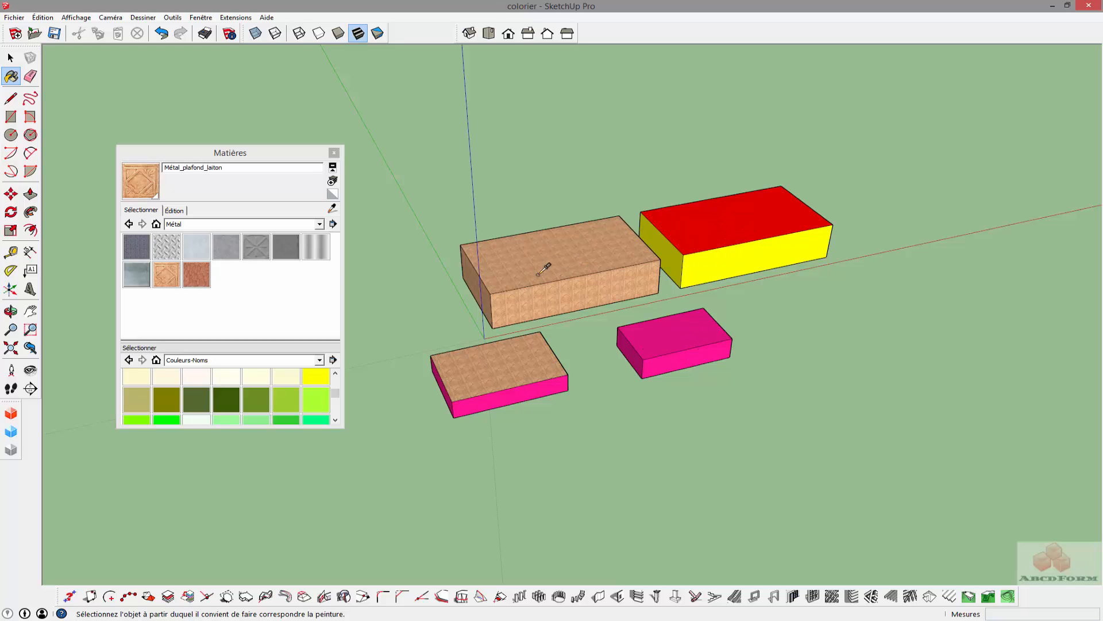
pyautogui.press('space')
pyautogui.hotkey('ctrl', 'z')
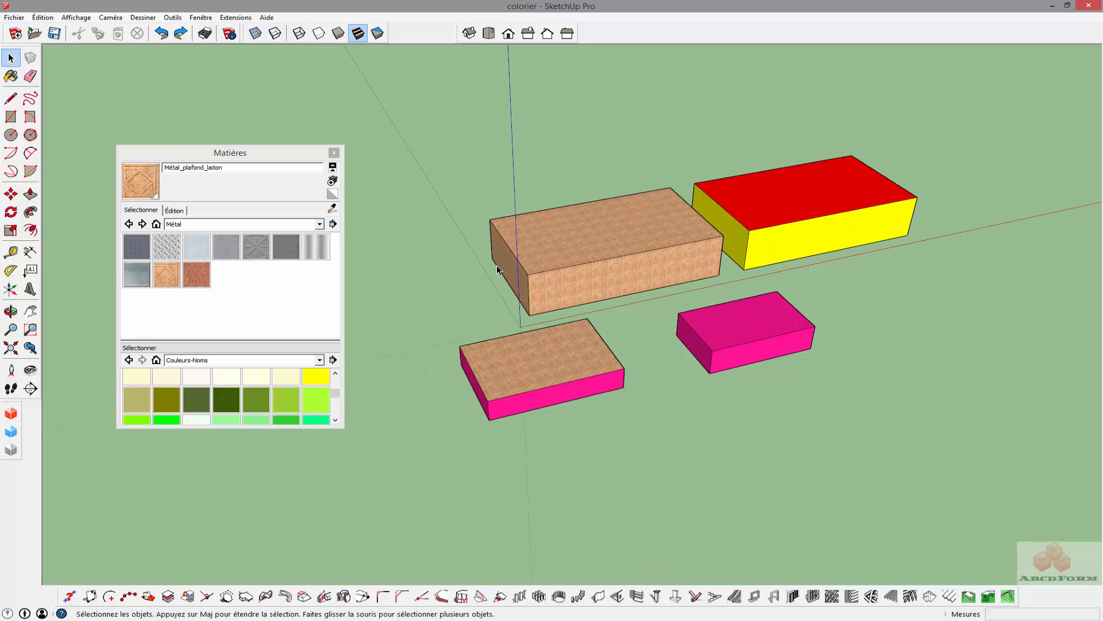
# - Restore the default material on all faces of the left rear box
pyautogui.click(332, 195)
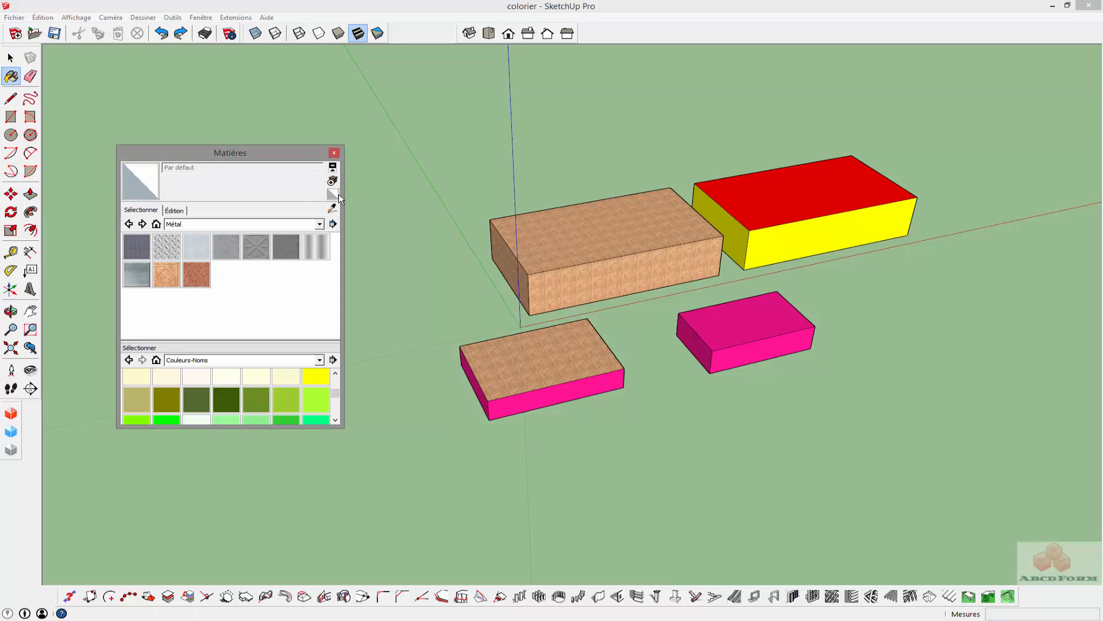
pyautogui.click(569, 238)
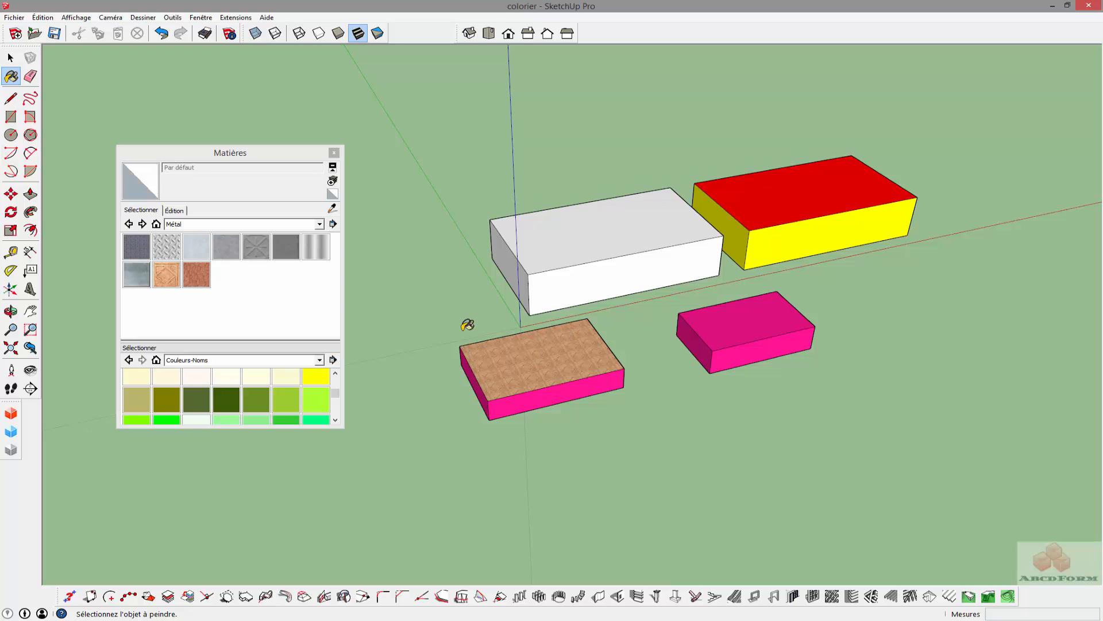
# - List the materials in the model, delete Couleur_A01 and accept replacing it with the default material
pyautogui.click(157, 224)
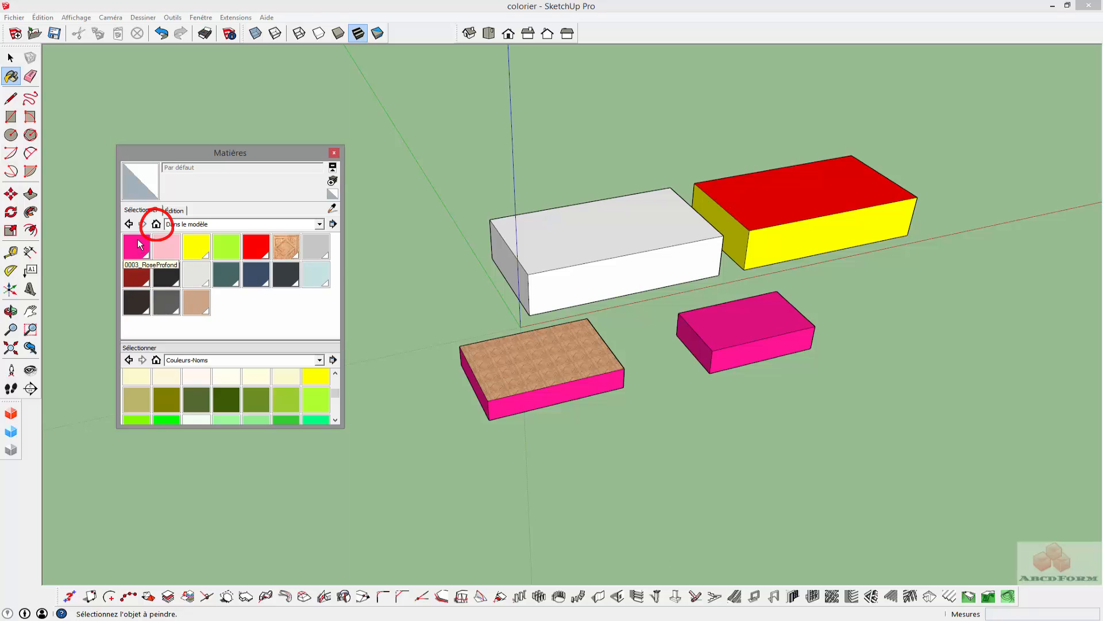
pyautogui.click(288, 246)
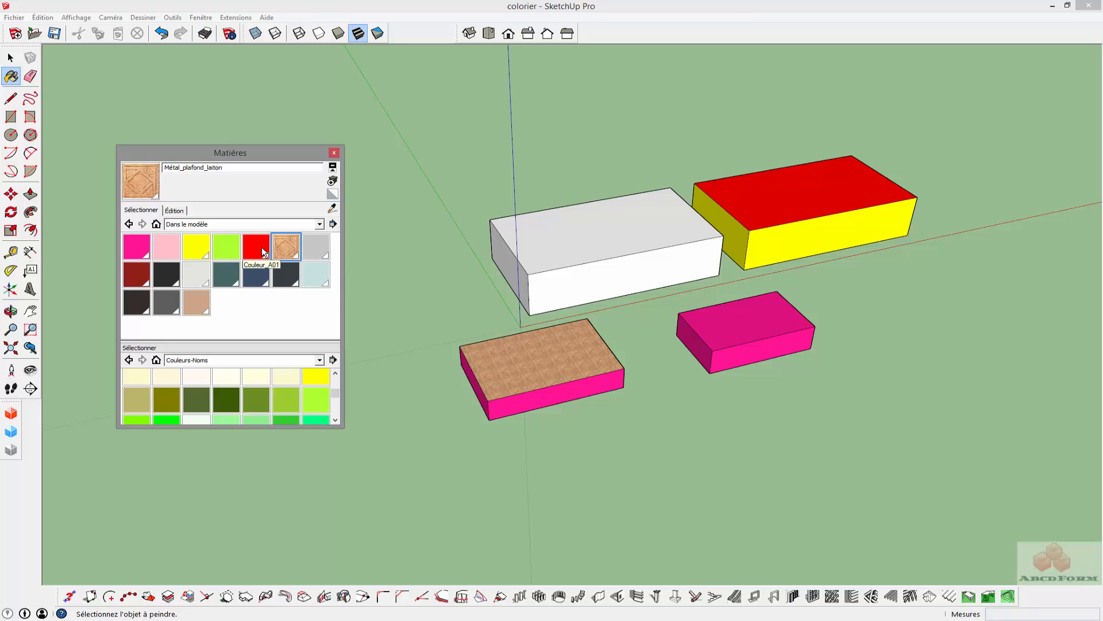
pyautogui.click(261, 247)
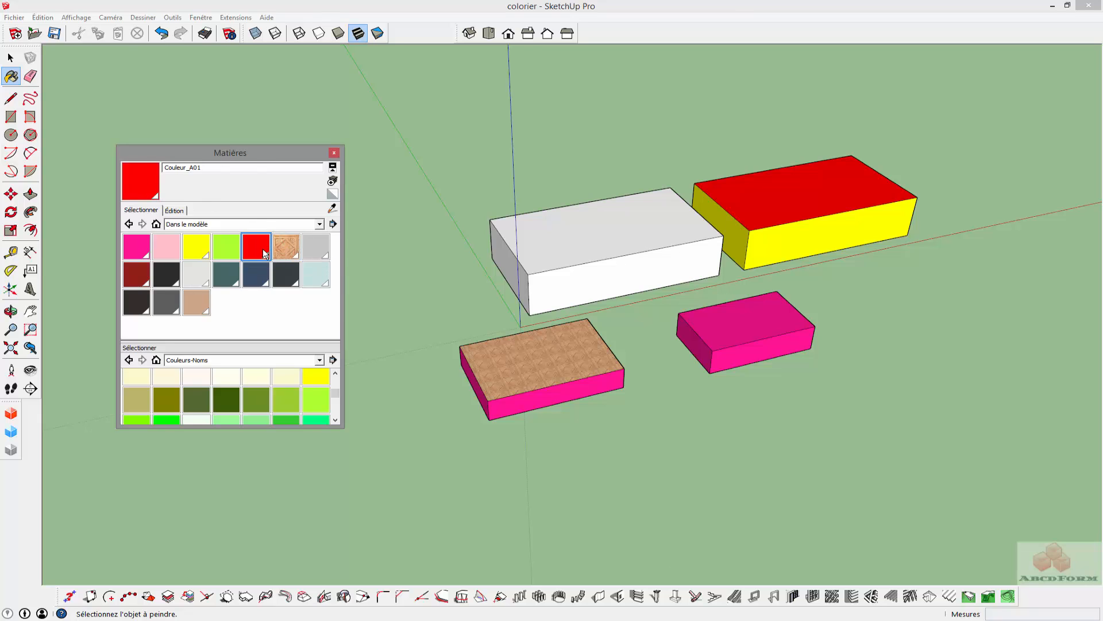
pyautogui.rightClick(256, 253)
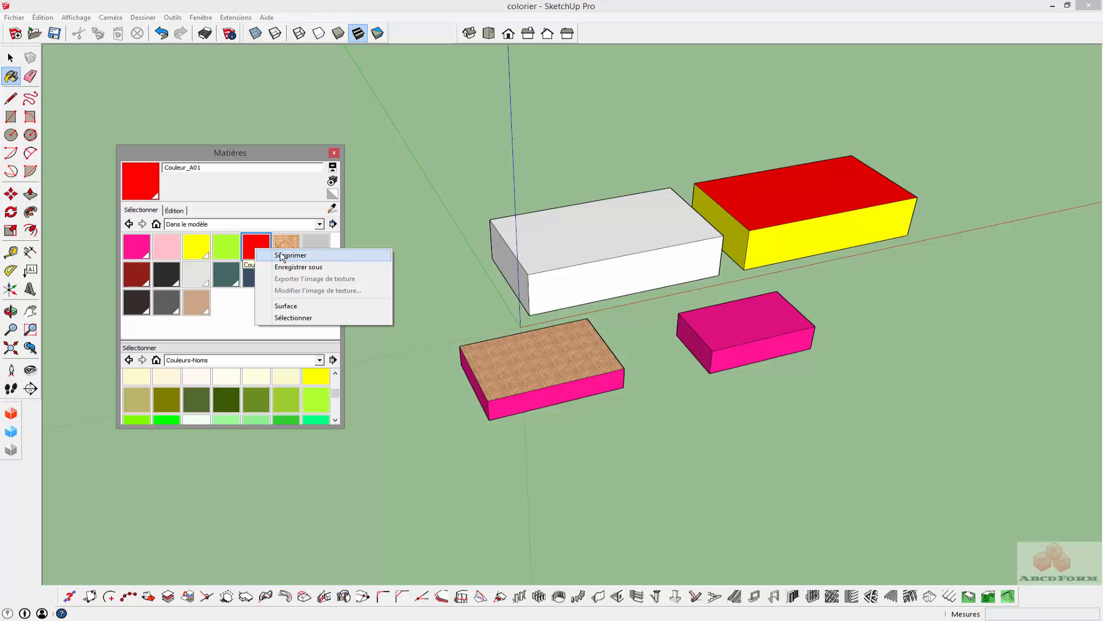
pyautogui.click(282, 255)
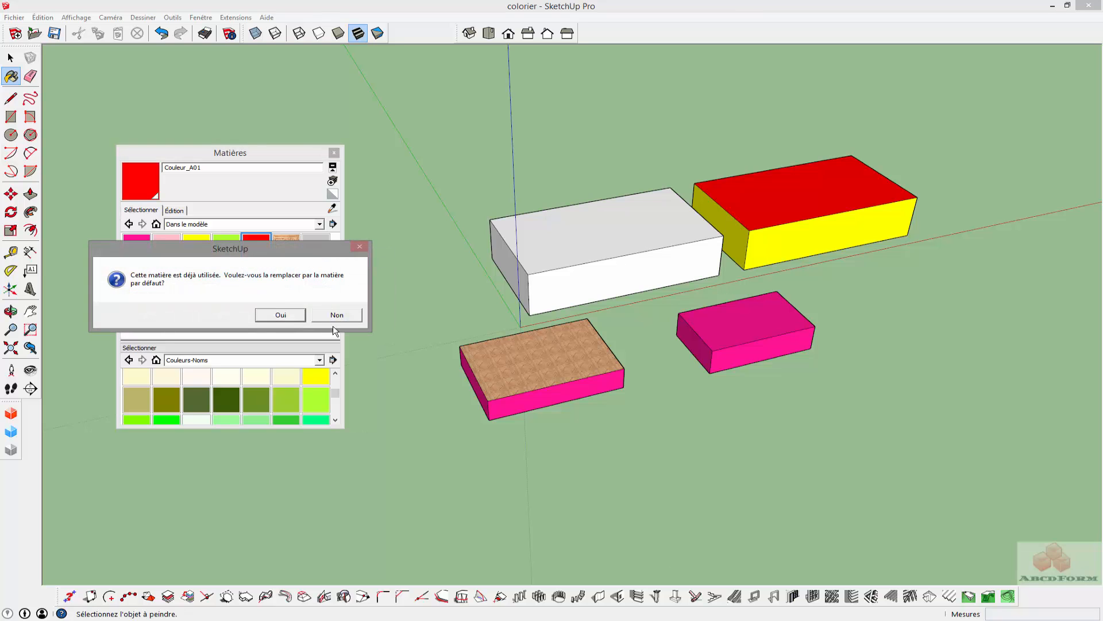
pyautogui.click(282, 315)
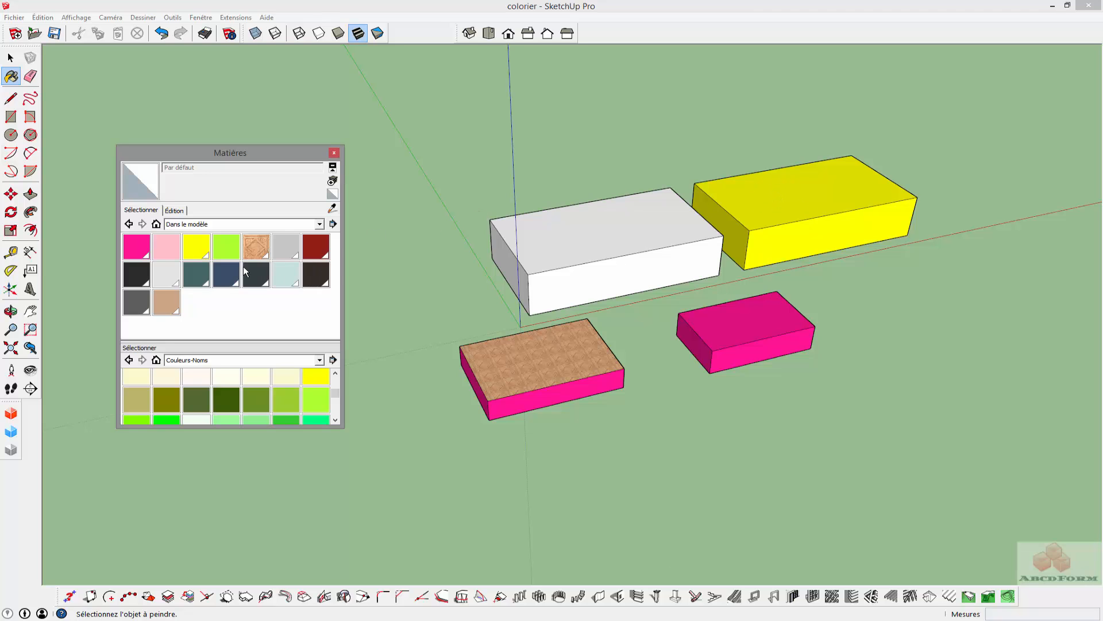
# - View the save options for the 0056_Jaune material and leave without saving
pyautogui.rightClick(198, 247)
pyautogui.click(241, 266)
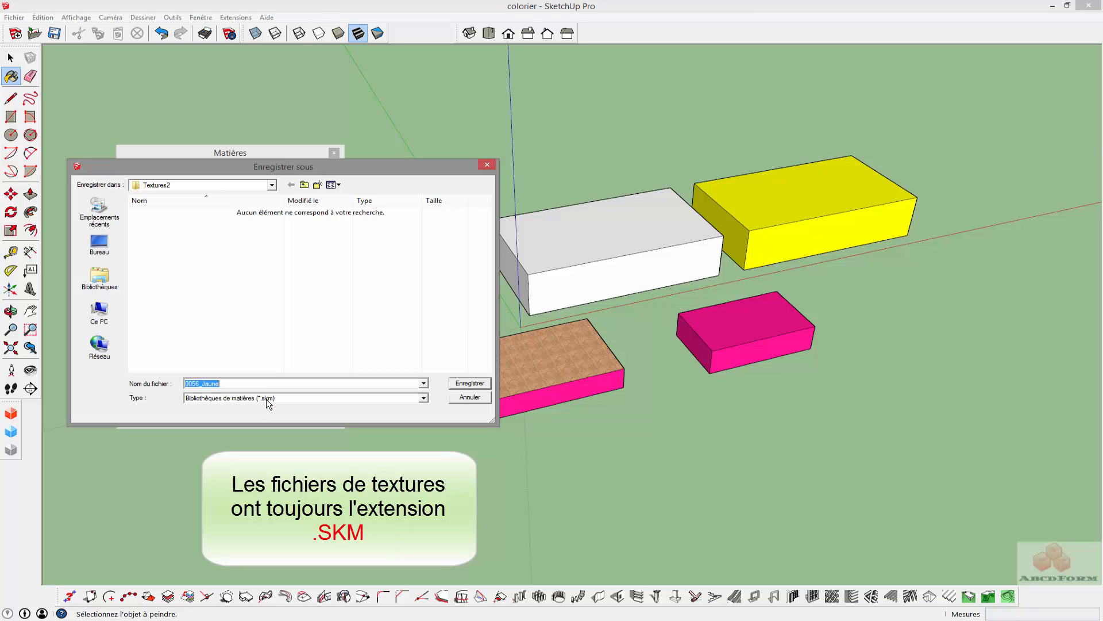
pyautogui.click(470, 397)
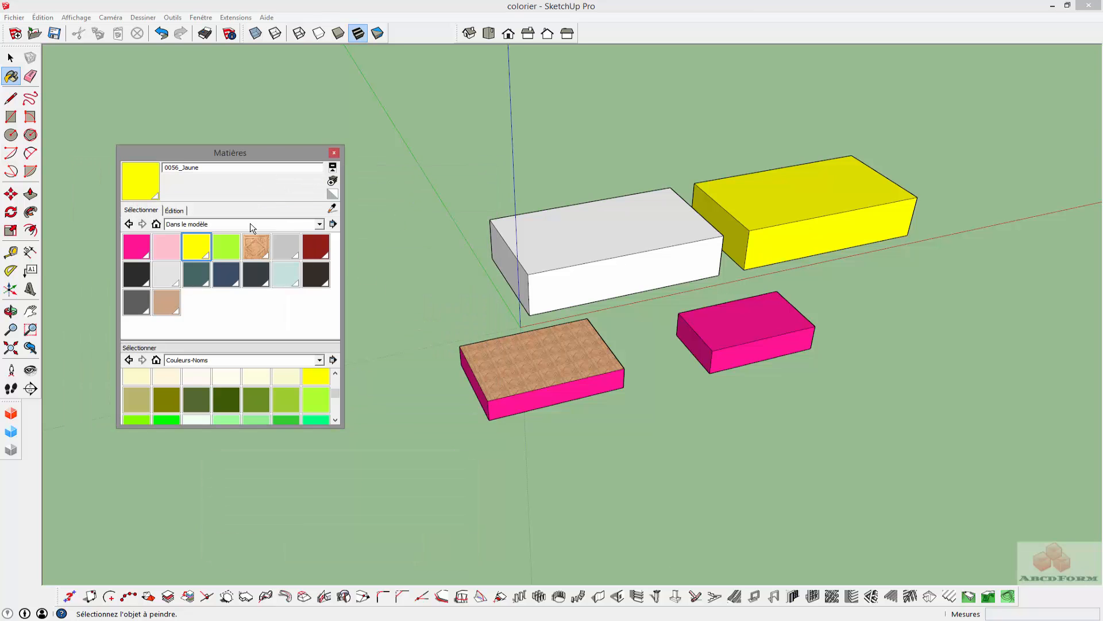
# - Check the total surface area covered by 0056_Jaune in the model
pyautogui.rightClick(196, 251)
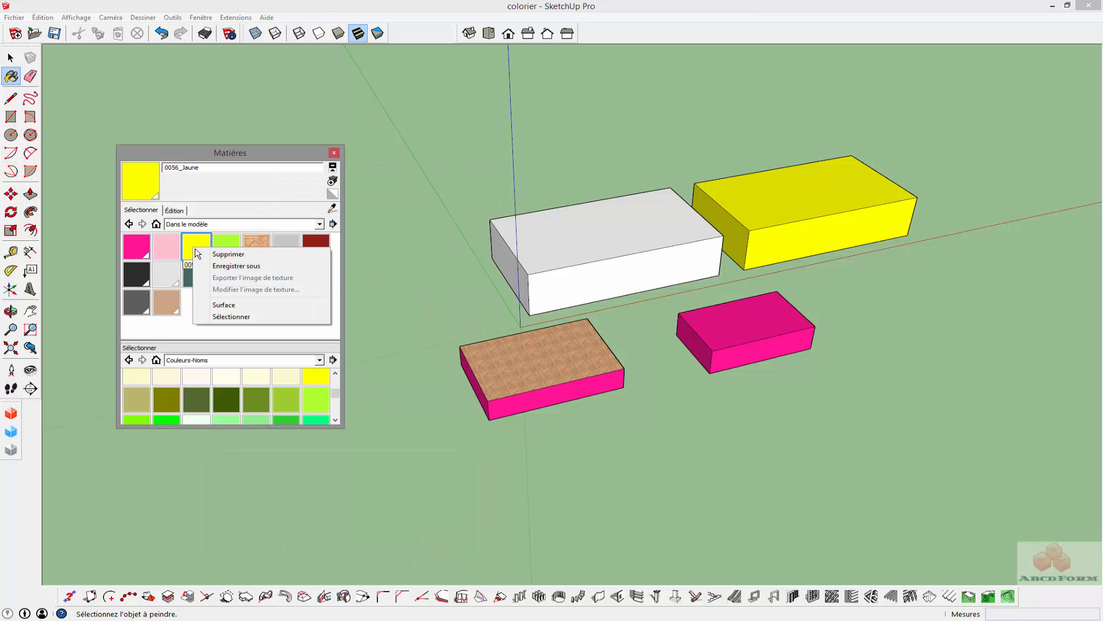
pyautogui.click(217, 307)
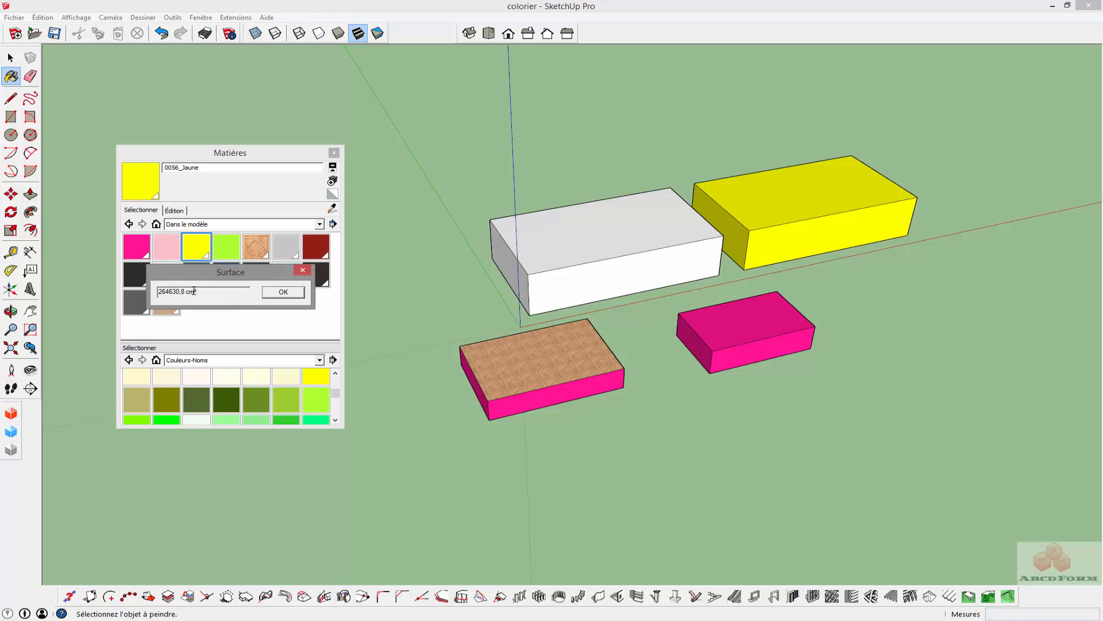
pyautogui.moveTo(189, 291); pyautogui.dragTo(150, 291)
pyautogui.click(199, 292)
pyautogui.click(283, 292)
# - Select everything in the model painted with 0056_Jaune, and purge the unused materials from the model's collection
pyautogui.rightClick(197, 251)
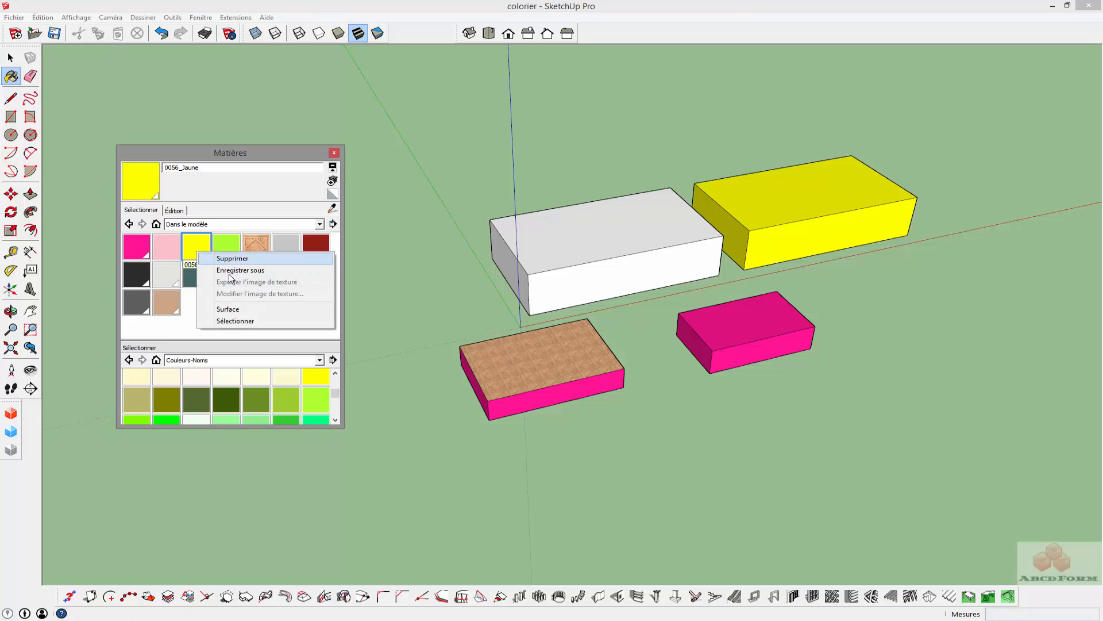
pyautogui.click(239, 319)
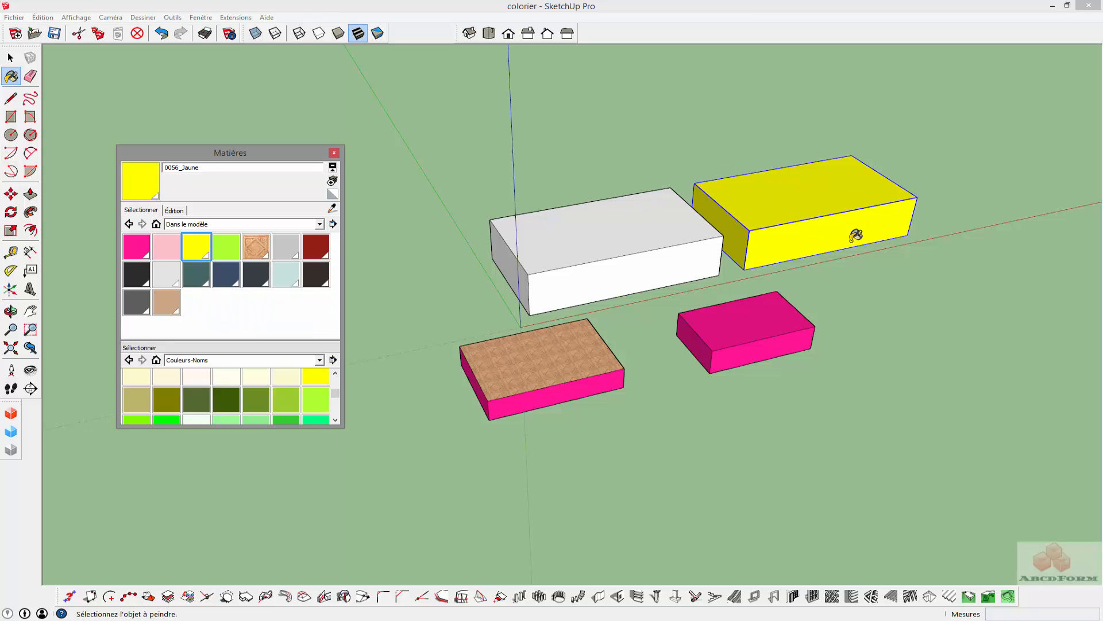
pyautogui.click(333, 224)
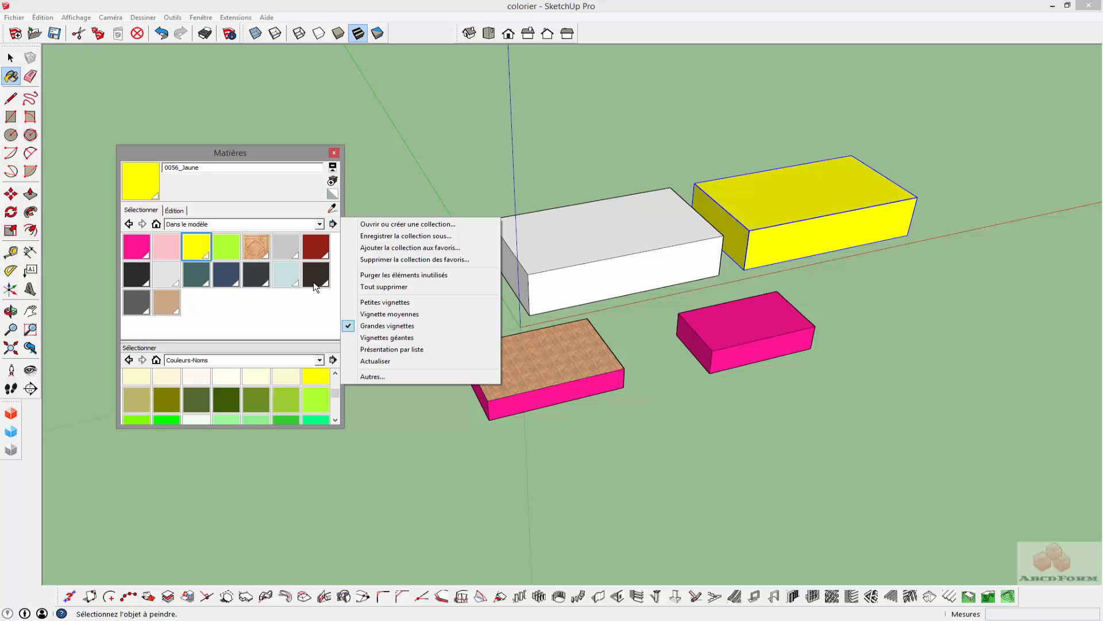
pyautogui.click(408, 277)
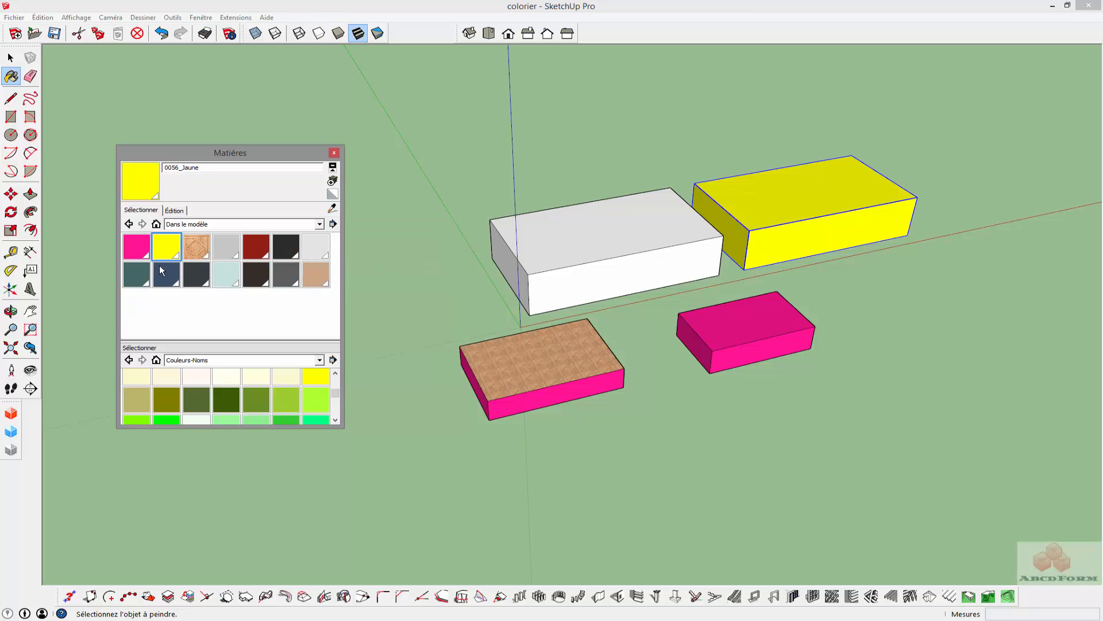